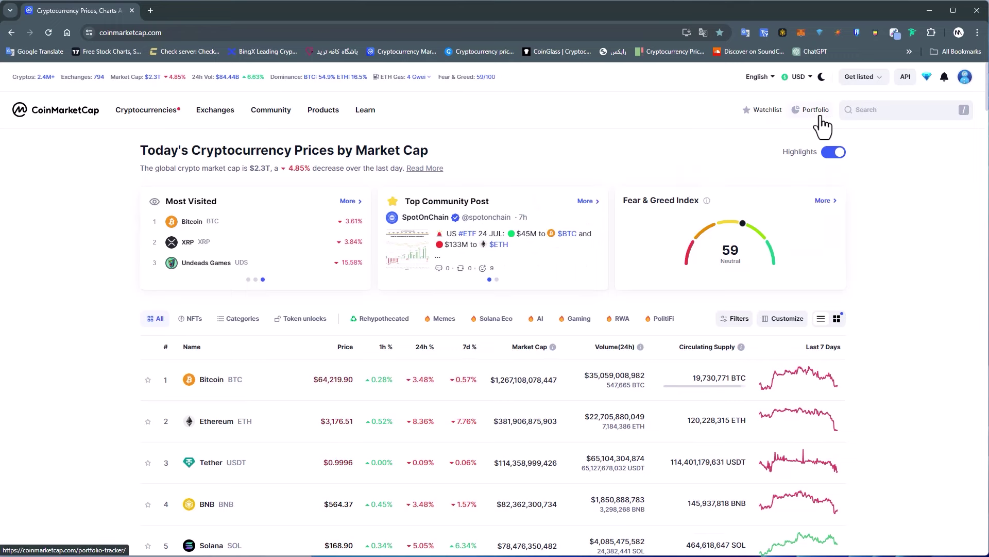
Log out of the account and log back in with a saved Google account, dismissing the pop-ups that follow.
mouse_move(961, 83)
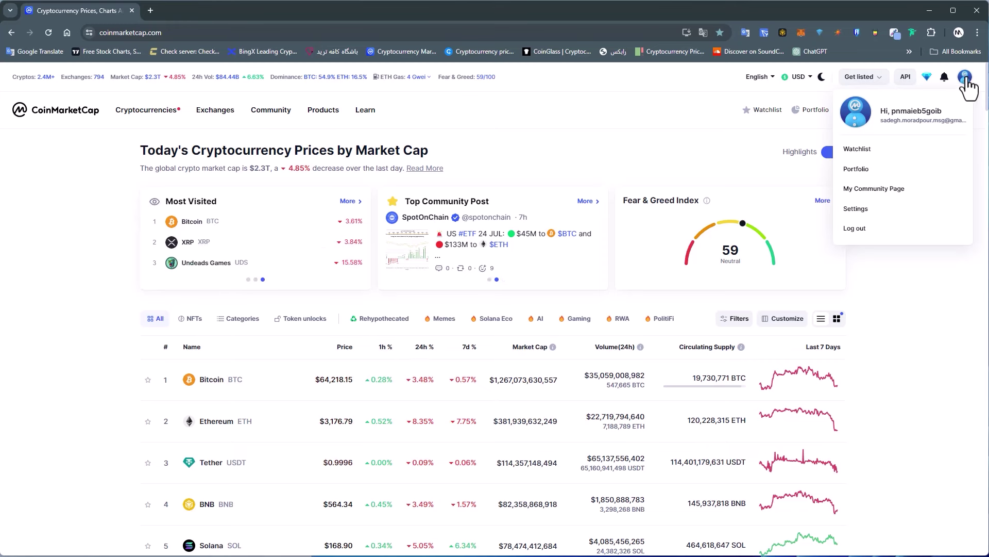
left_click(860, 234)
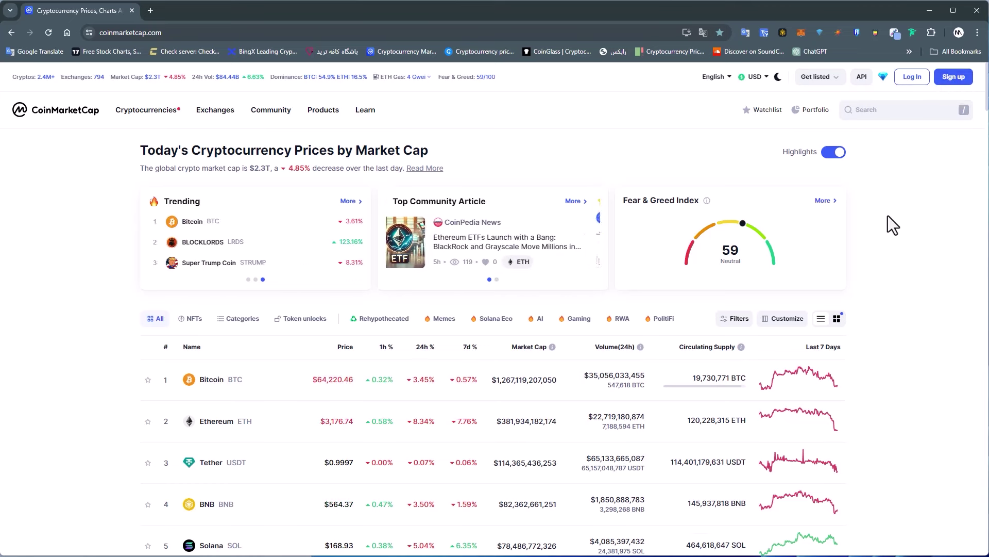
left_click(913, 79)
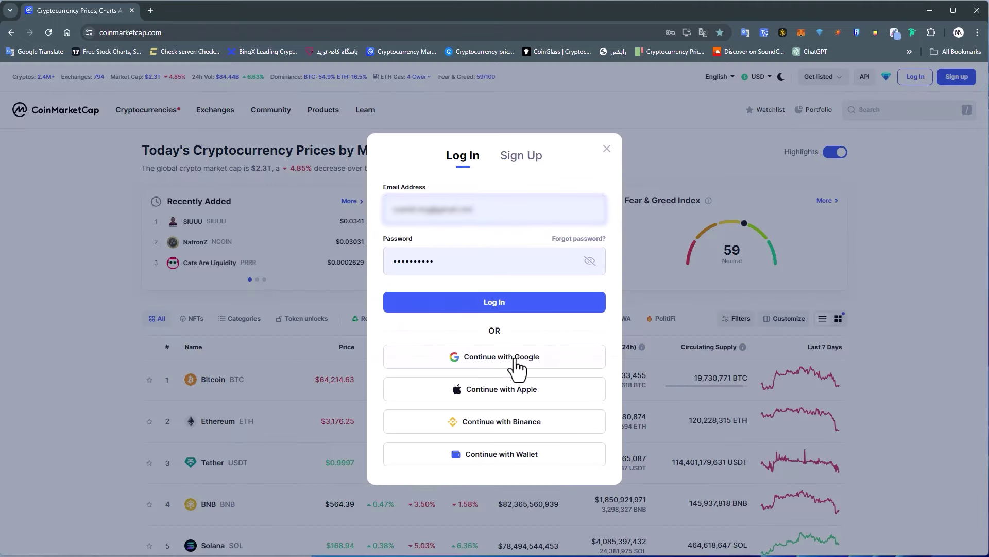
left_click(567, 368)
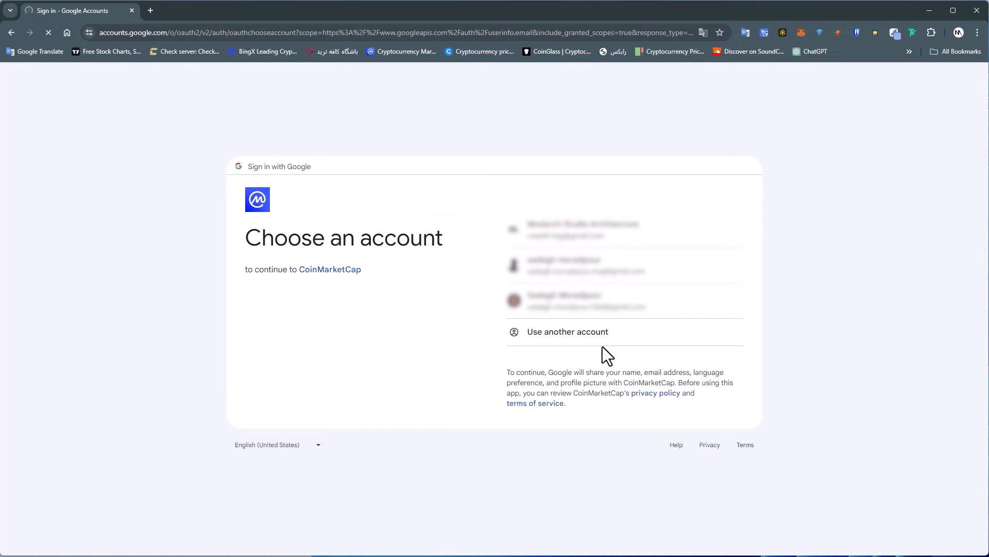
left_click(570, 278)
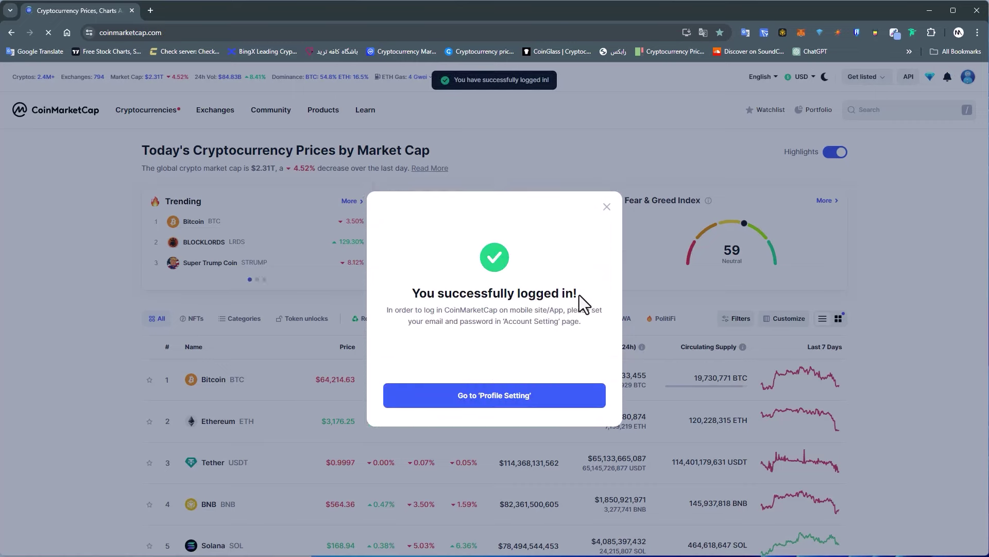
left_click(607, 207)
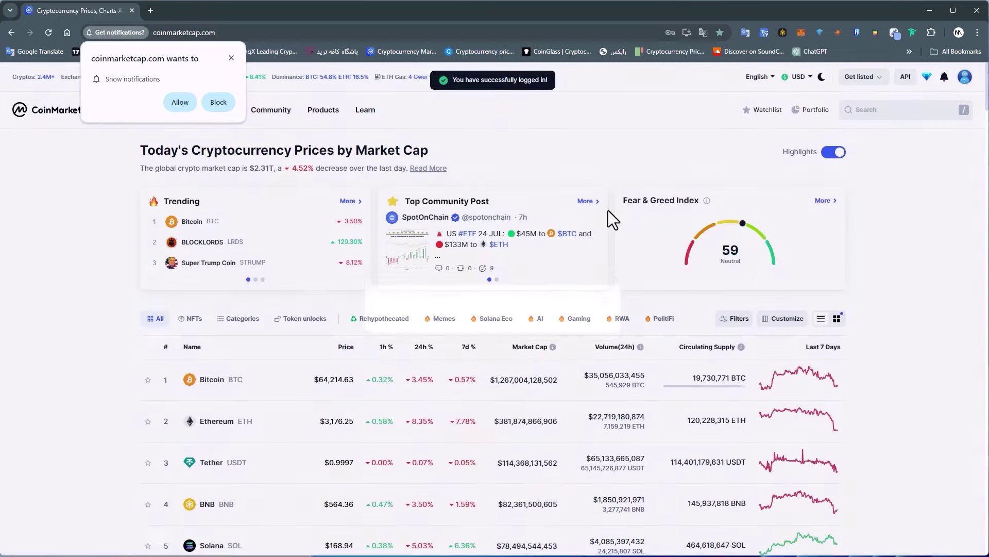
left_click(232, 58)
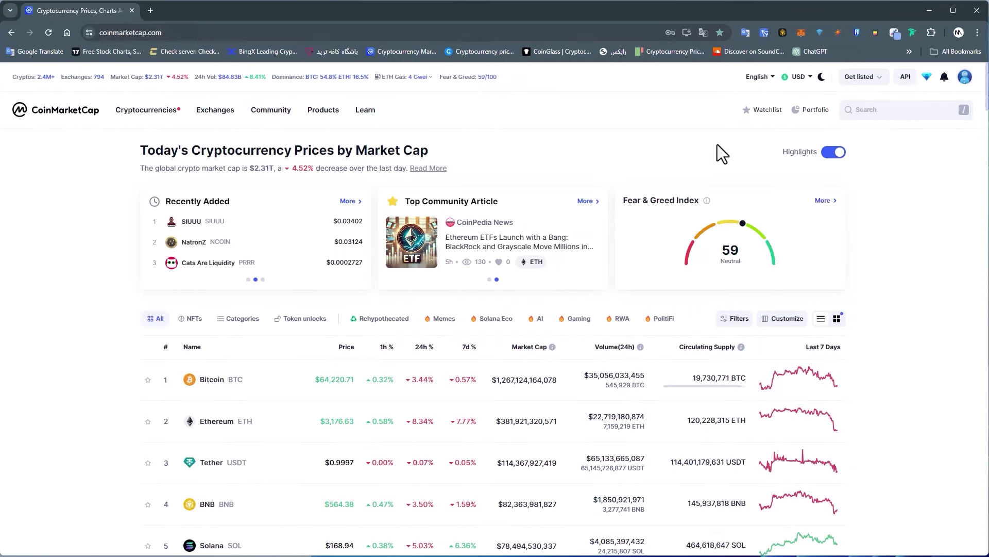
Open the full watchlist page and close the banner ad beneath the empty list.
mouse_move(768, 123)
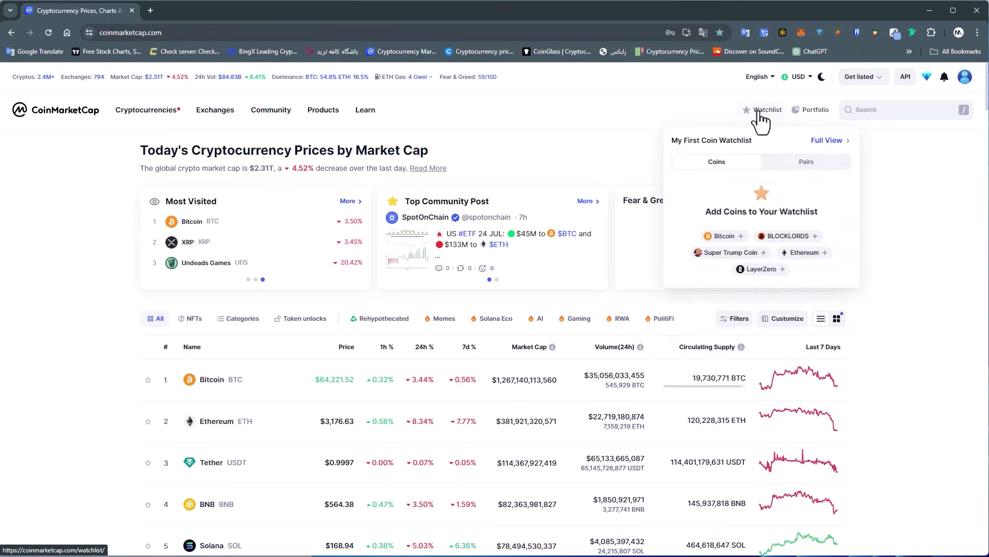
left_click(757, 110)
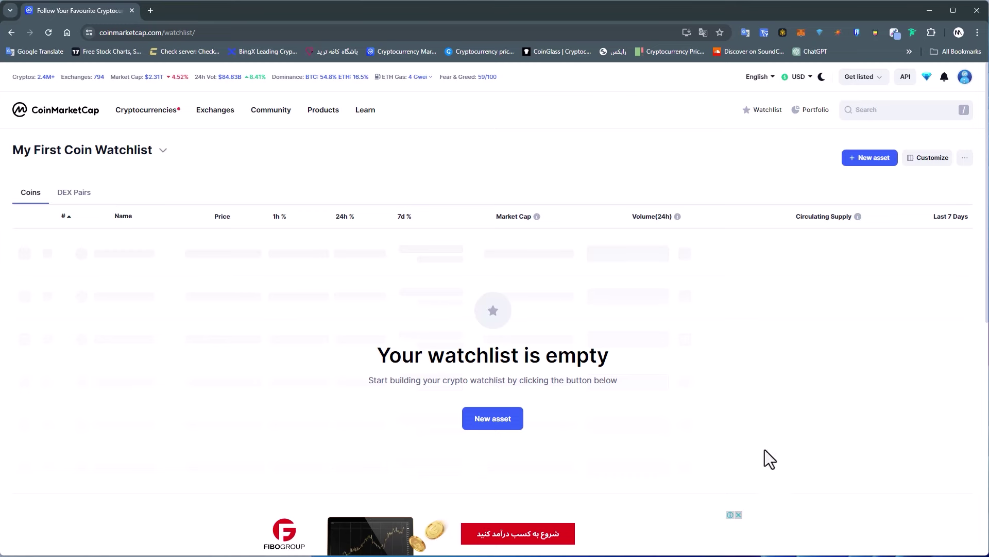
left_click(739, 514)
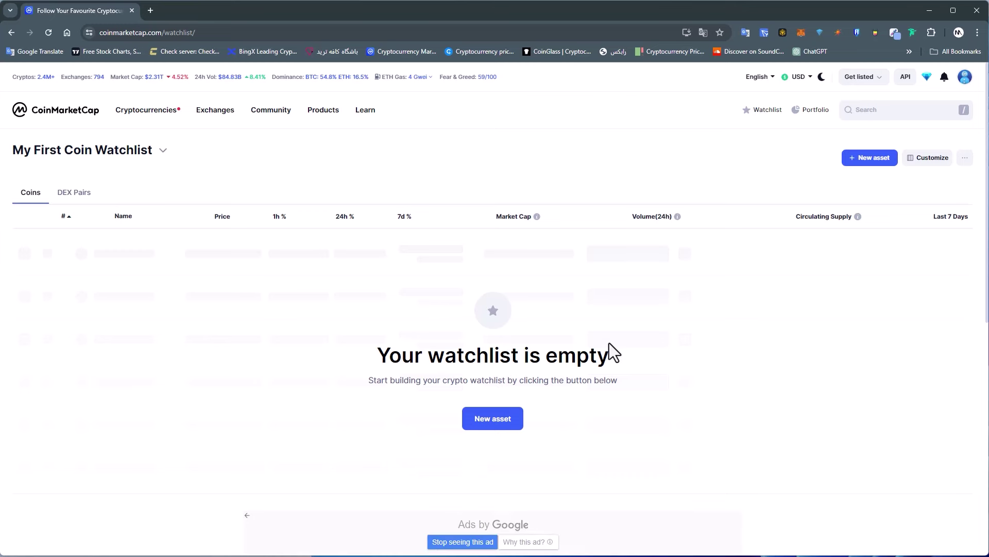
Add Bitcoin, BNB, Solana, Dogecoin, Toncoin and Cardano to the empty coin watchlist and save the selection.
left_click(501, 421)
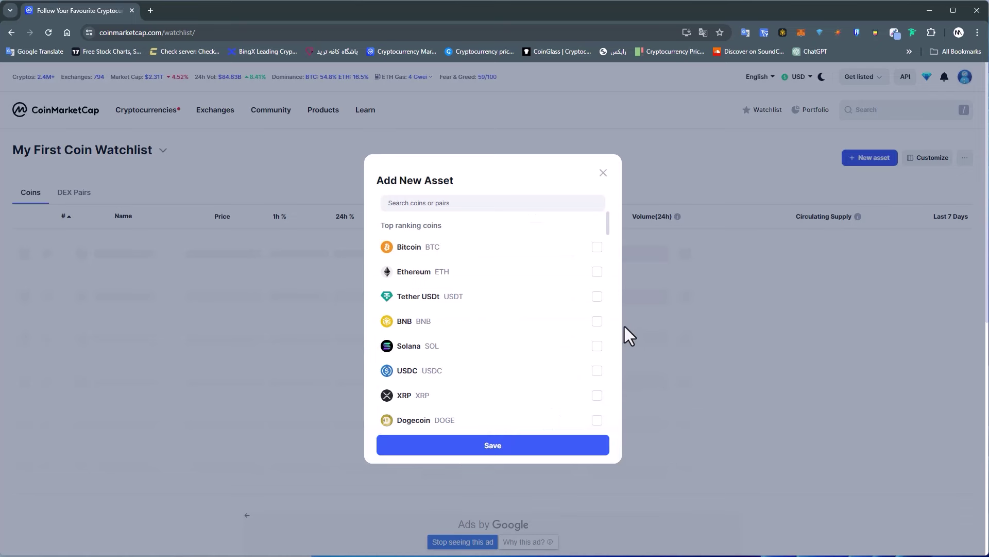
left_click(596, 248)
left_click(597, 321)
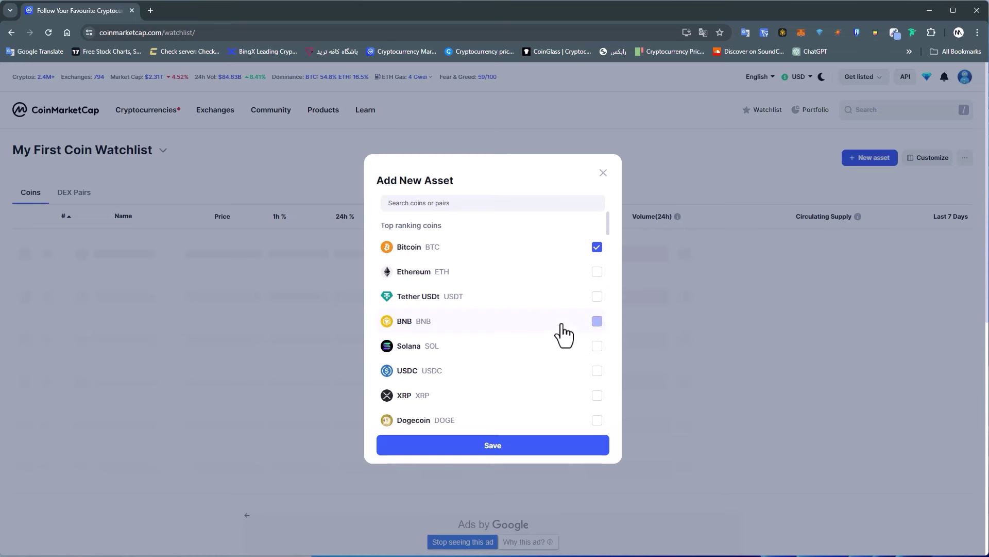
scroll(572, 331, "down", 1)
left_click(596, 290)
scroll(567, 322, "down", 2)
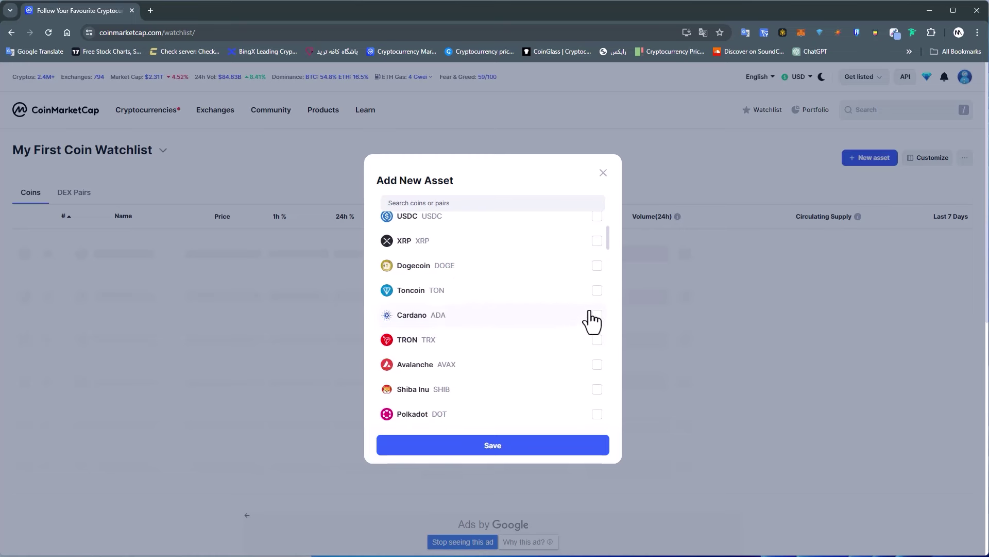
left_click(596, 265)
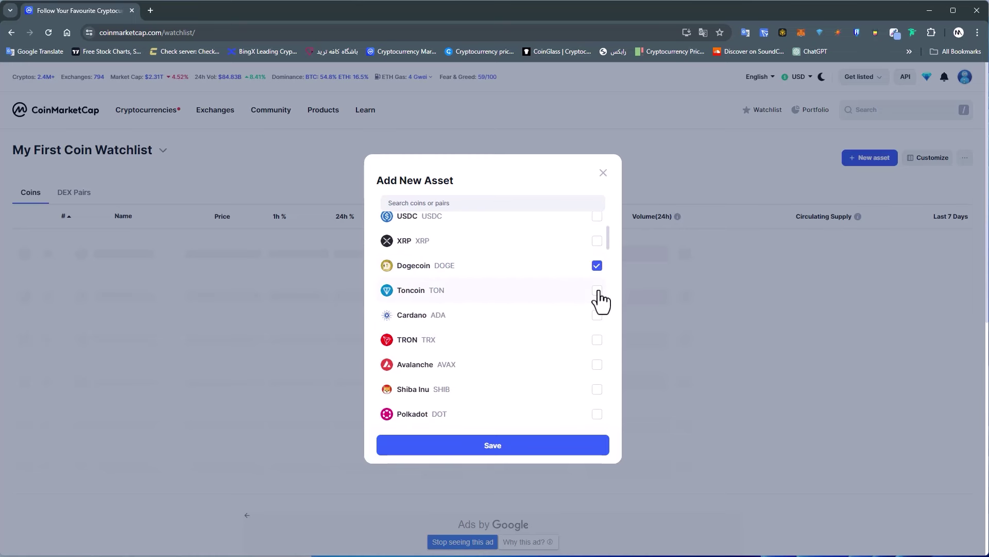
left_click(597, 294)
left_click(597, 319)
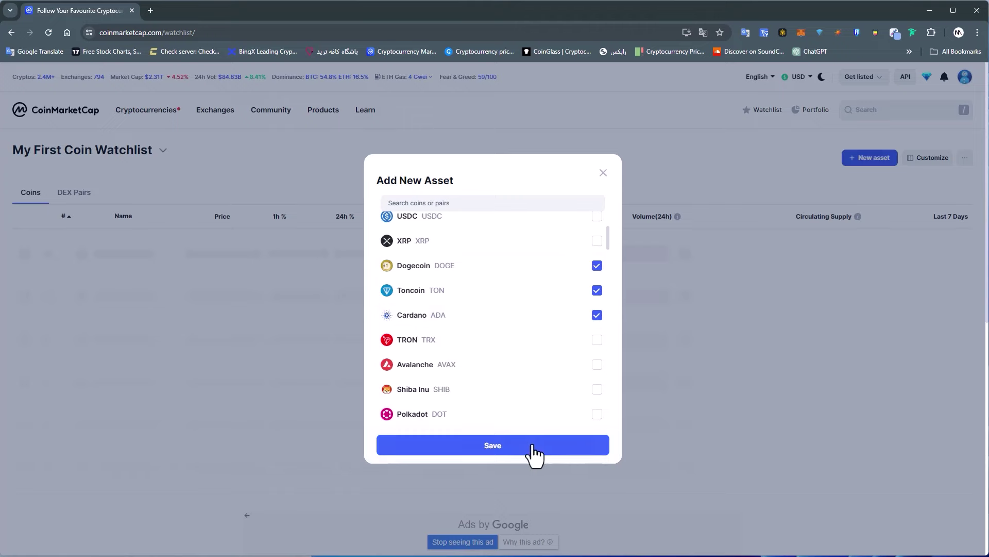
left_click(498, 447)
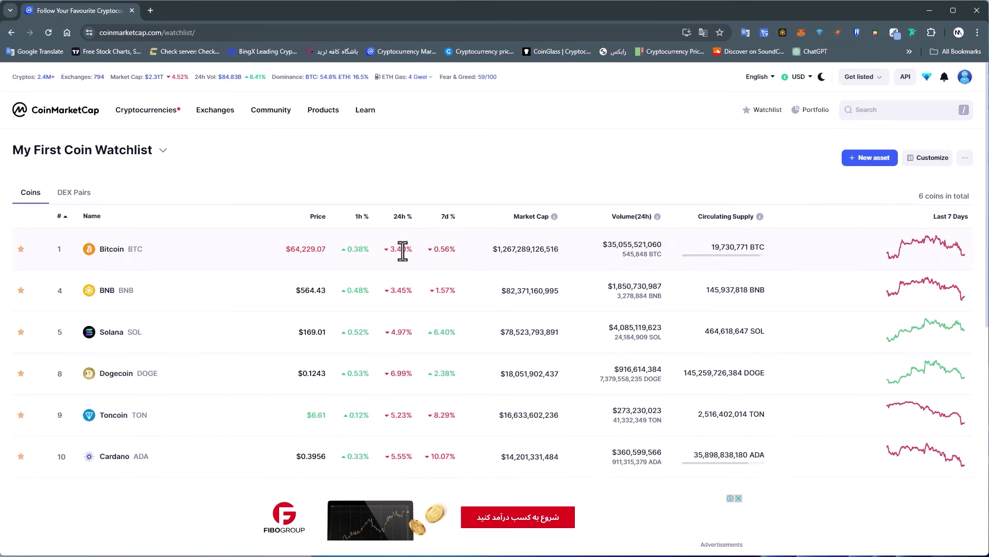
Examine the 24-hour percentage changes of Bitcoin and Dogecoin in the watchlist.
left_click_drag(392, 217, 412, 219)
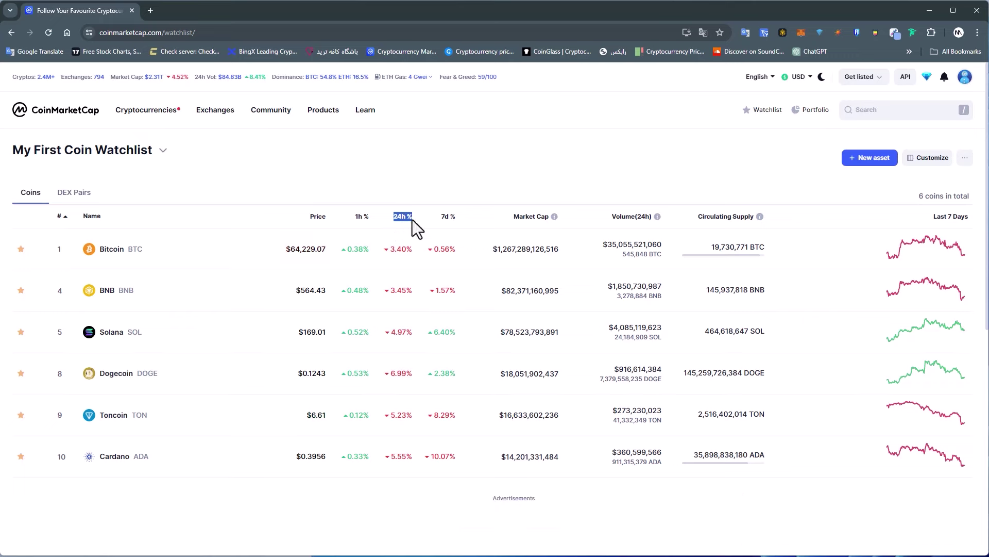
left_click(386, 249)
left_click_drag(387, 249, 420, 252)
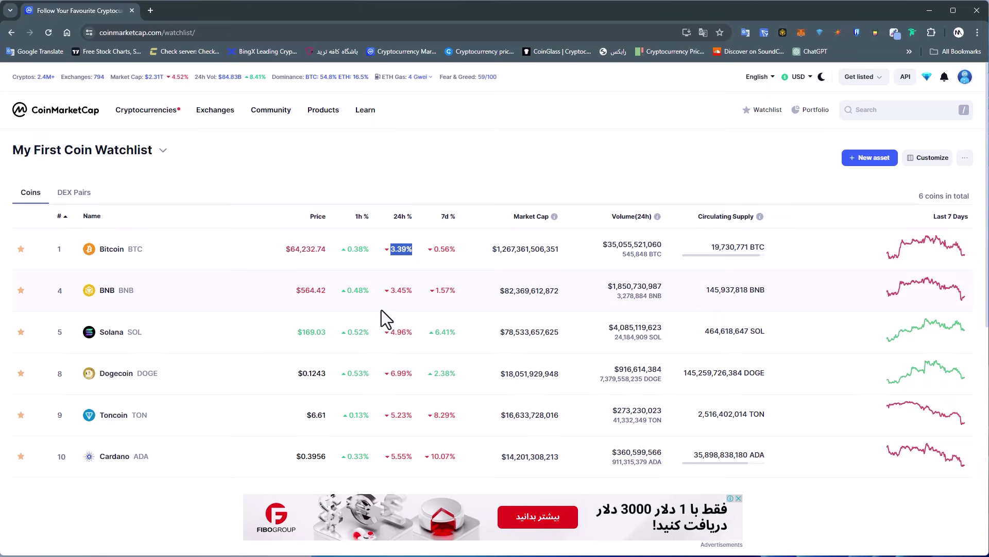
left_click_drag(390, 376, 423, 377)
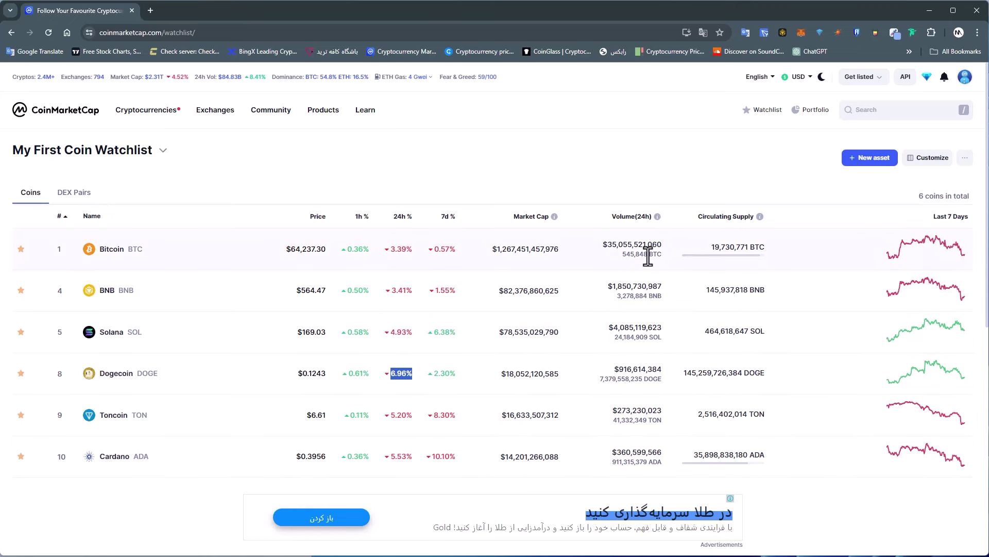
Start a portfolio with manually added transactions and set its avatar to the rocket on the grey background.
left_click(810, 116)
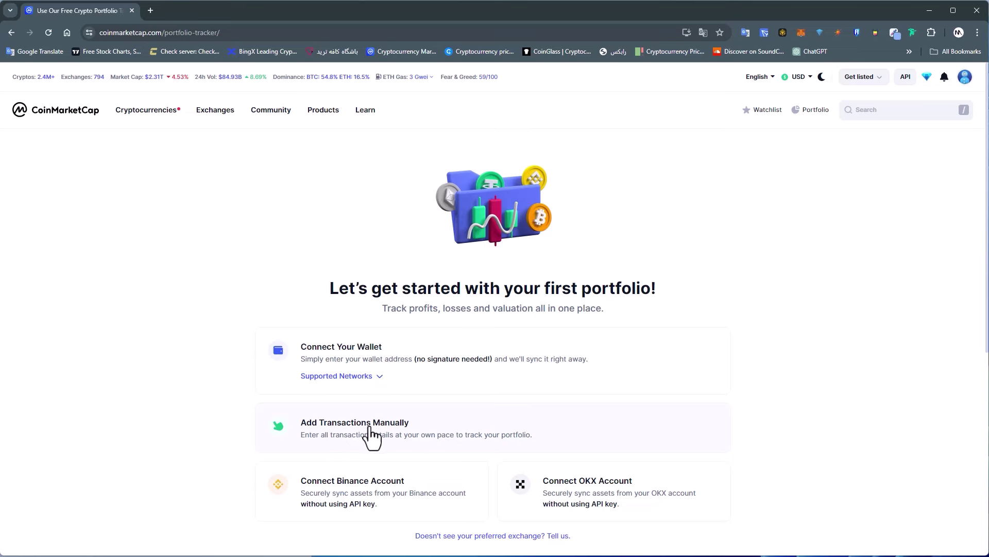
left_click(340, 436)
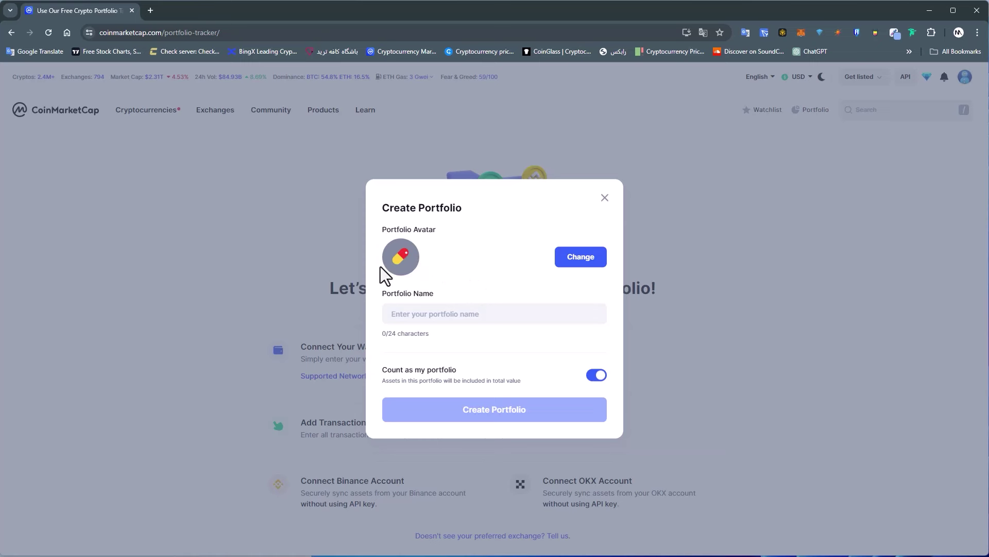
left_click(580, 261)
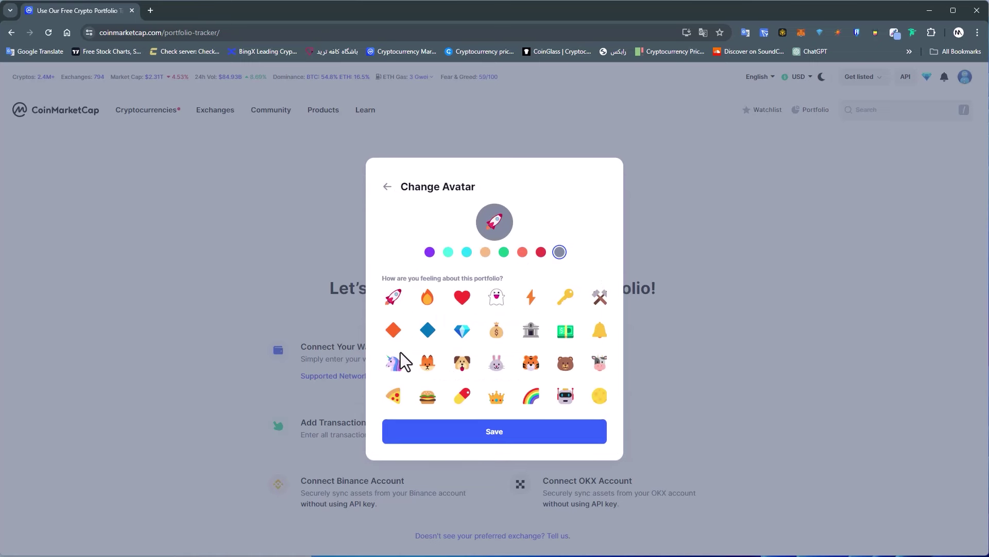
left_click(510, 442)
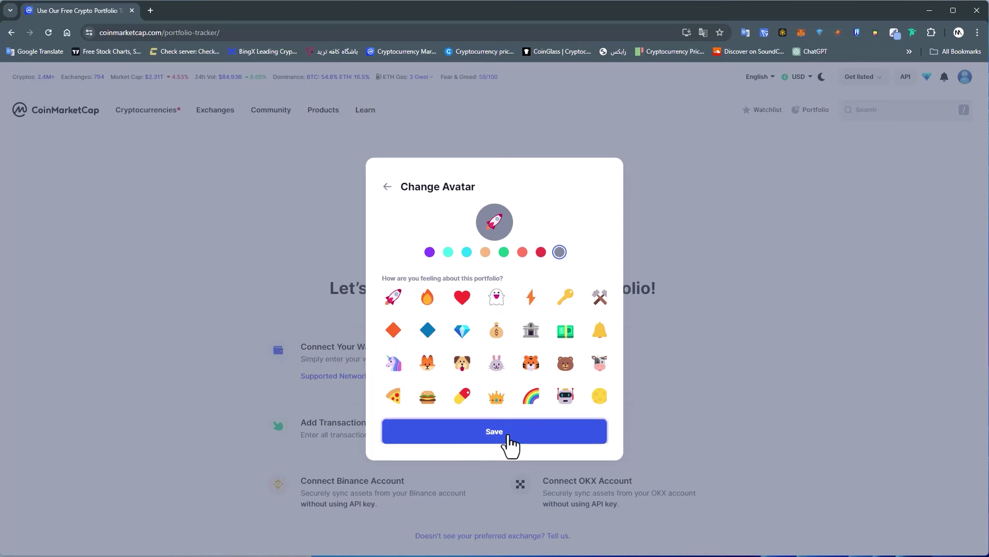
Name the portfolio "سرمایه گذاری کوتاه مدت" and create it, keeping it counted as an own portfolio.
left_click(414, 314)
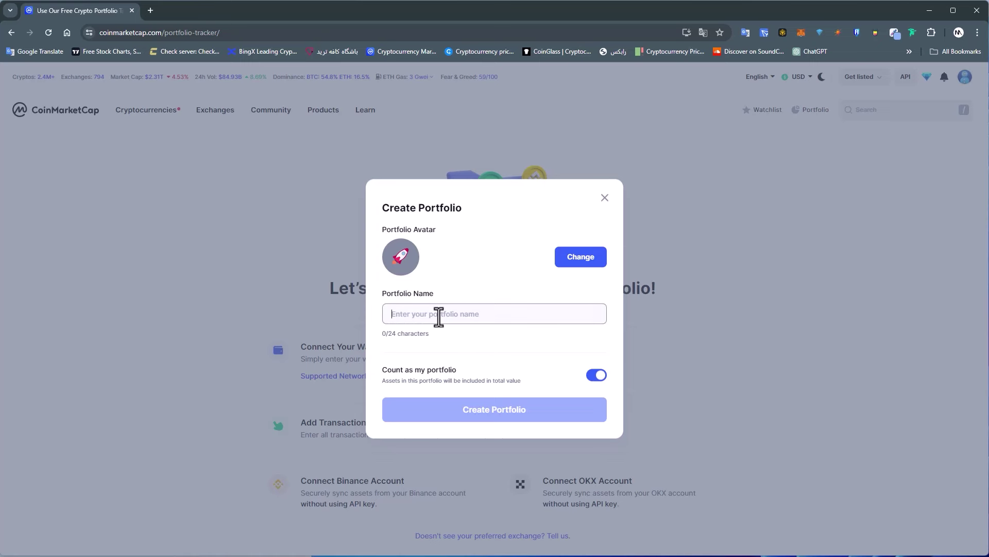
type("سرمایه ")
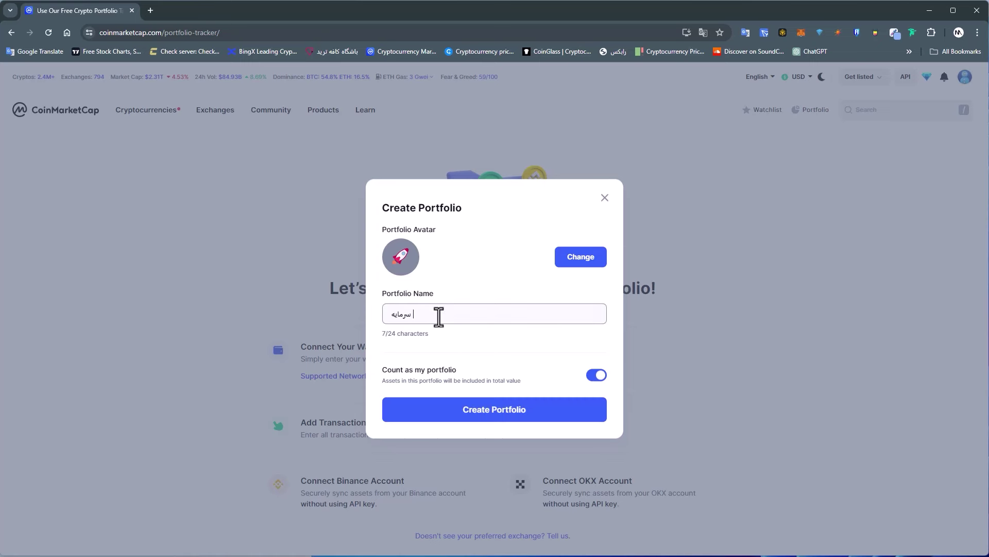
type("گذاری کوتاه مدت")
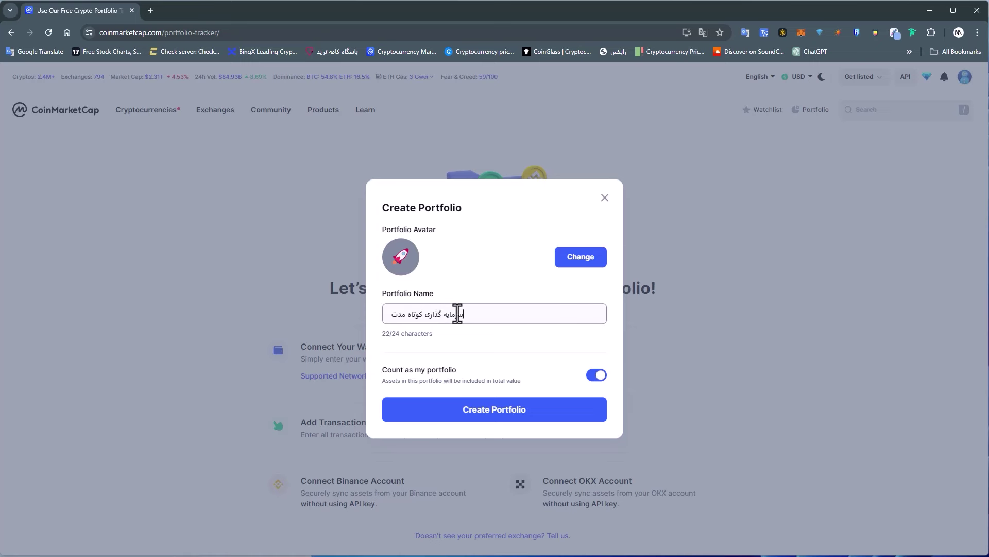
left_click_drag(465, 313, 385, 312)
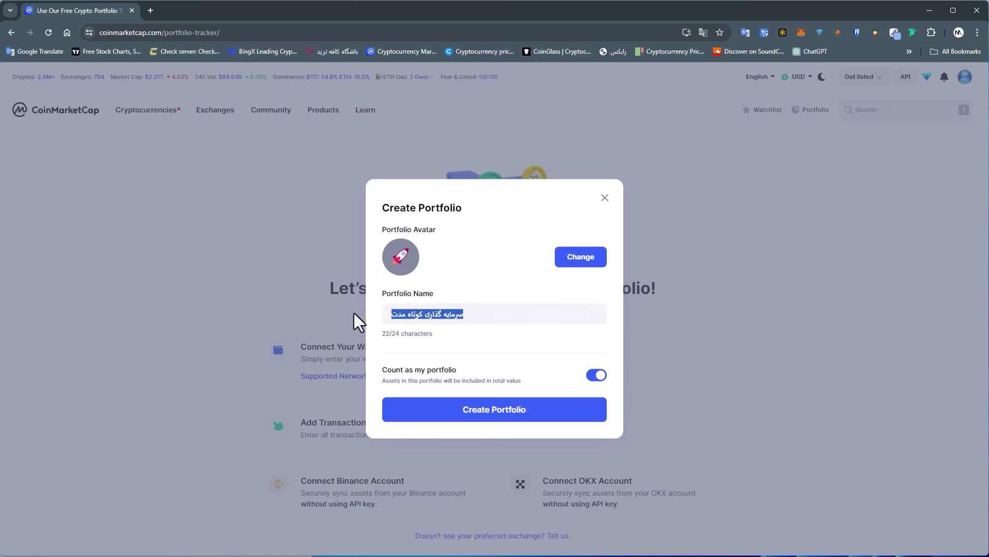
left_click(502, 412)
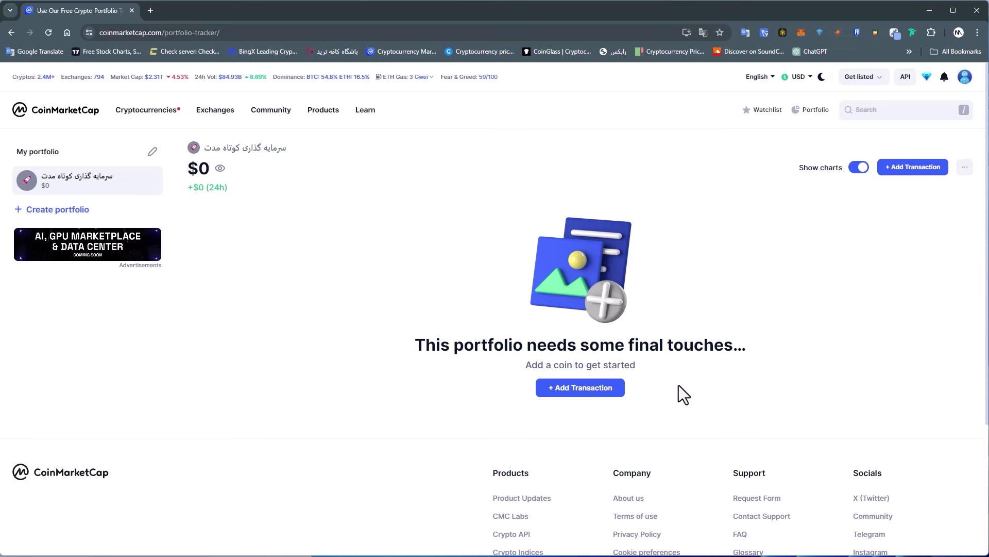
Start a buy transaction for Bitcoin in the new portfolio and check the prefilled price per coin.
left_click(570, 390)
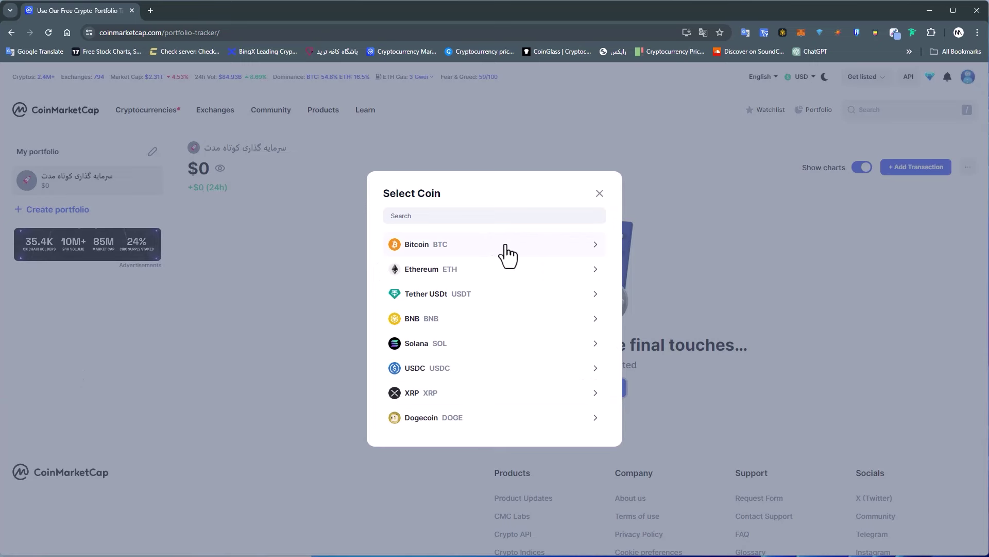
left_click(551, 247)
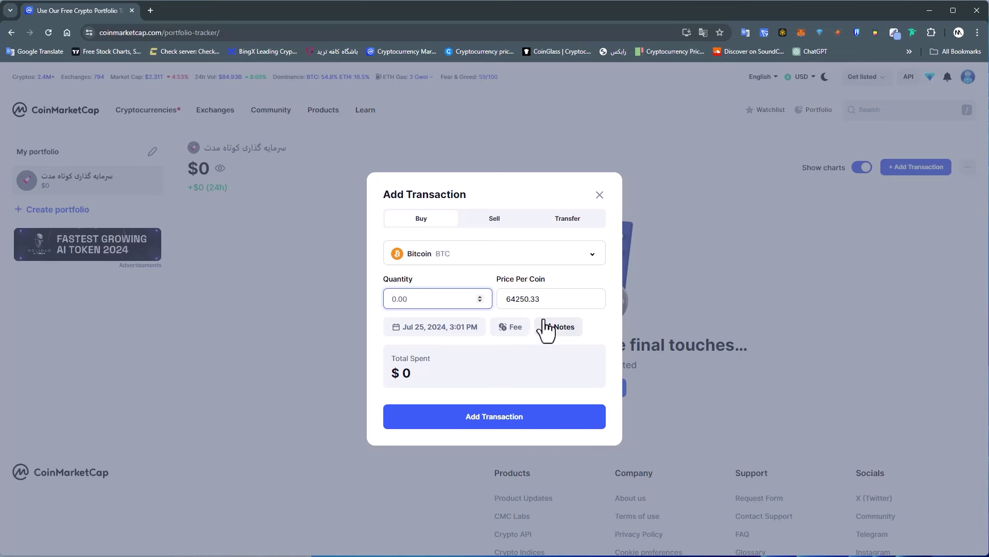
mouse_move(546, 299)
left_mouse_down()
mouse_move(505, 298)
mouse_move(528, 300)
left_mouse_up()
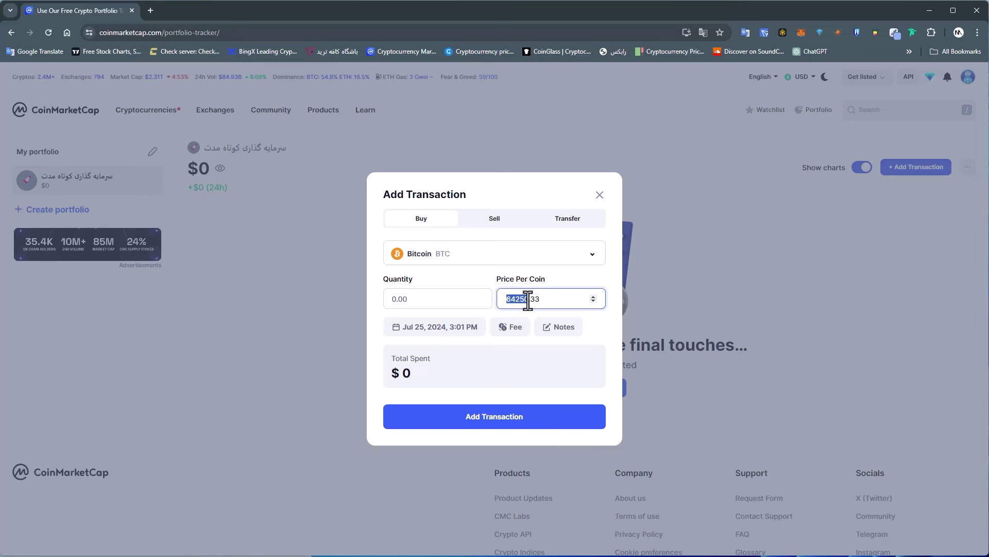
left_click(563, 298)
Open Calculator beside the transaction form and divide 2000 by the Bitcoin price of 64250.
key("XF86Calculator")
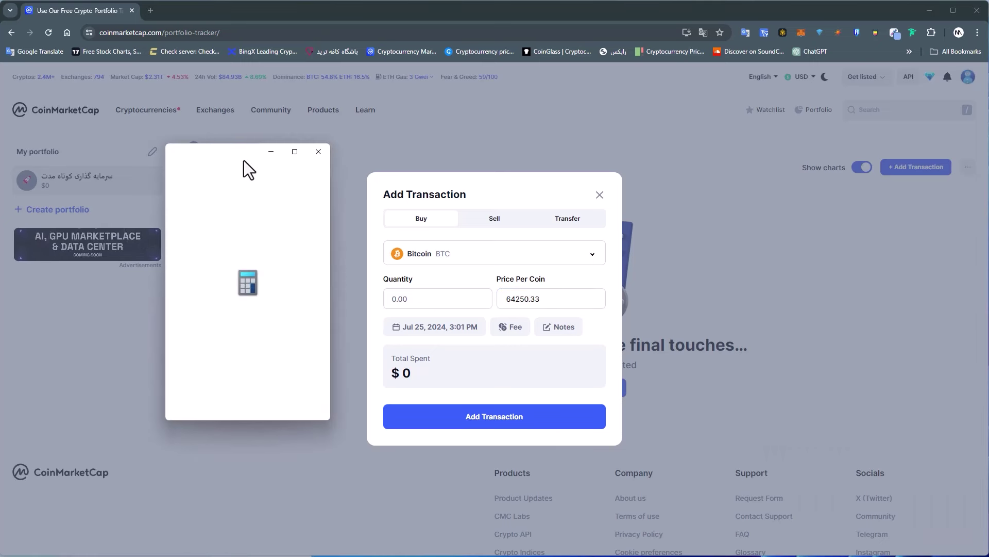
left_click_drag(243, 159, 753, 197)
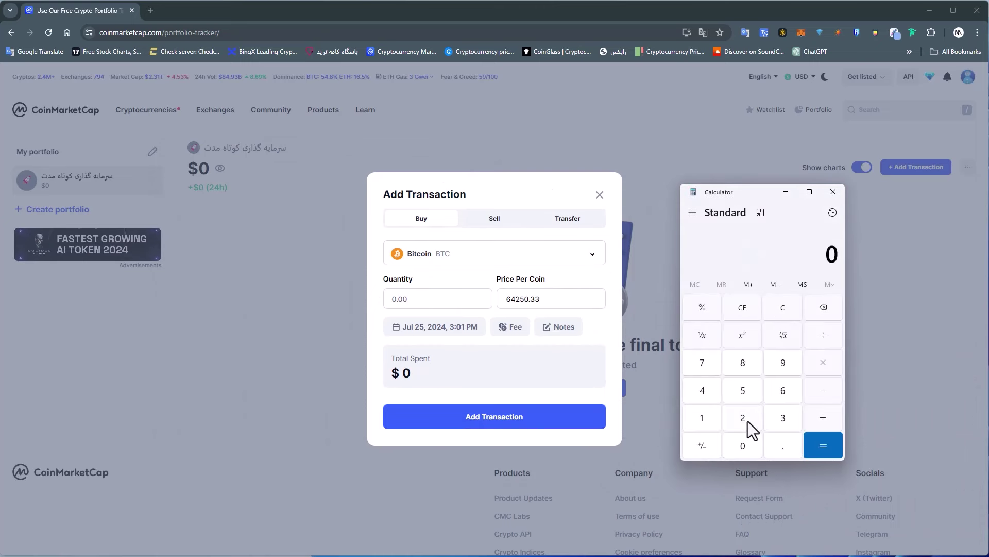
left_click(747, 441)
left_click(748, 443)
left_click(746, 443)
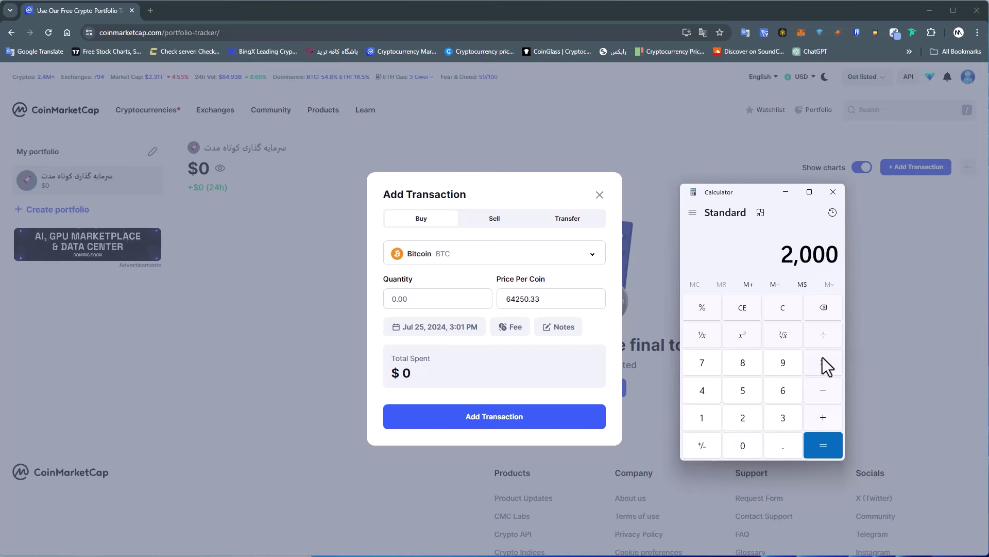
left_click(827, 334)
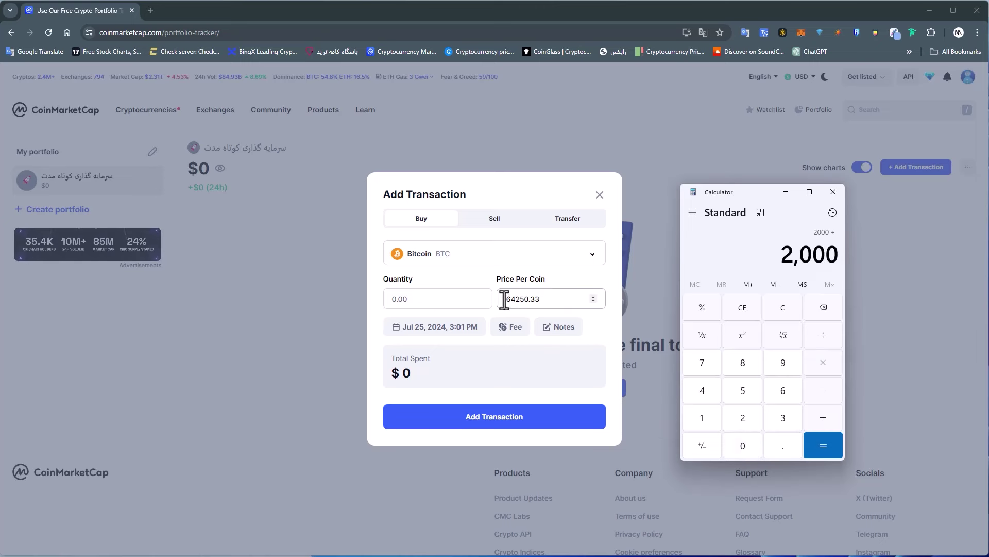
left_click(783, 392)
left_click(696, 394)
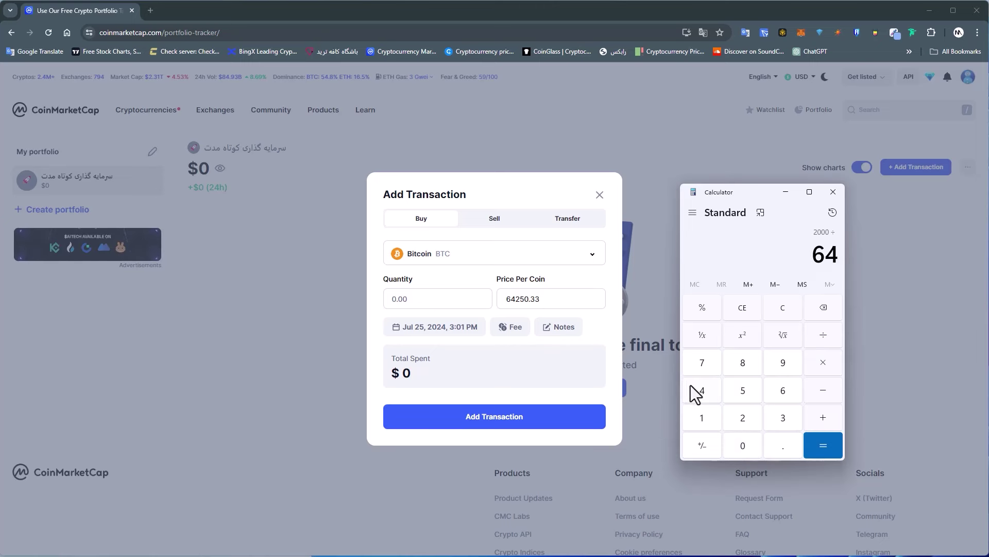
left_click(742, 417)
left_click(742, 390)
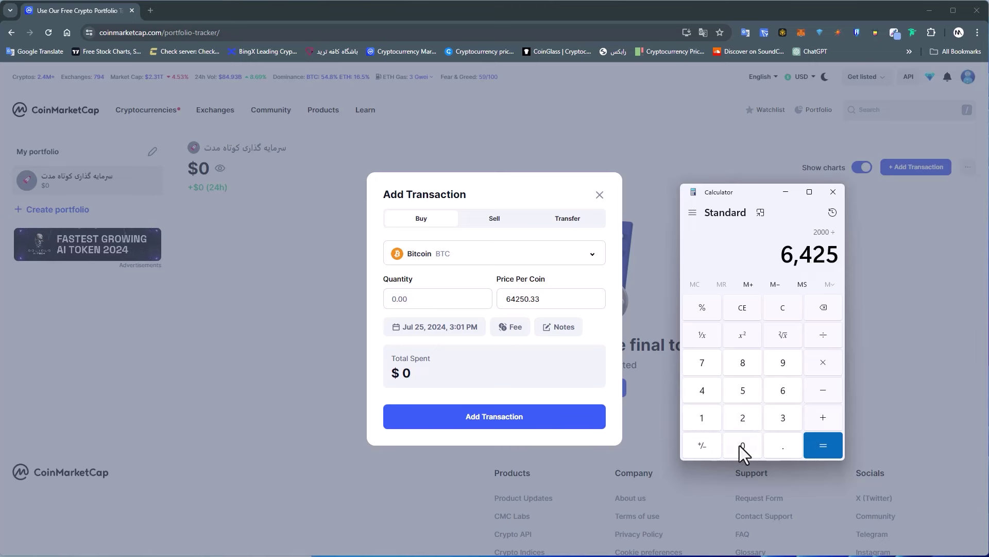
left_click(742, 445)
left_click(827, 447)
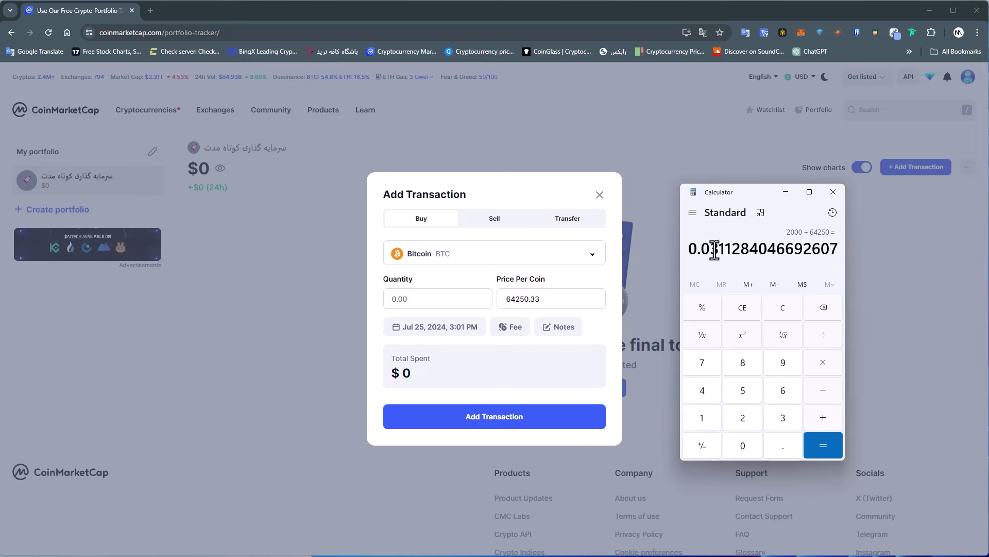
Copy only 0.031 from the quotient, close Calculator, and paste it as the Bitcoin quantity.
left_click_drag(687, 249, 724, 252)
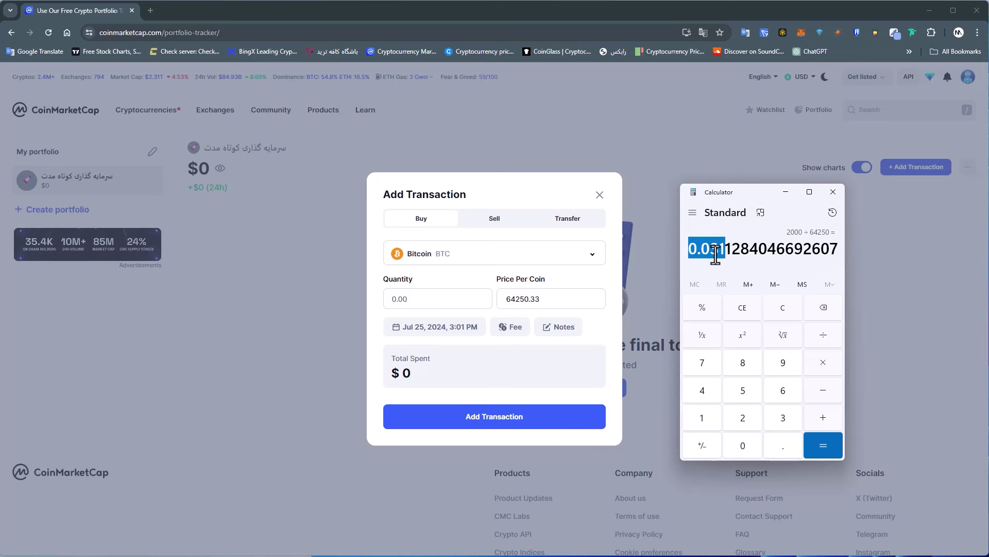
right_click(715, 254)
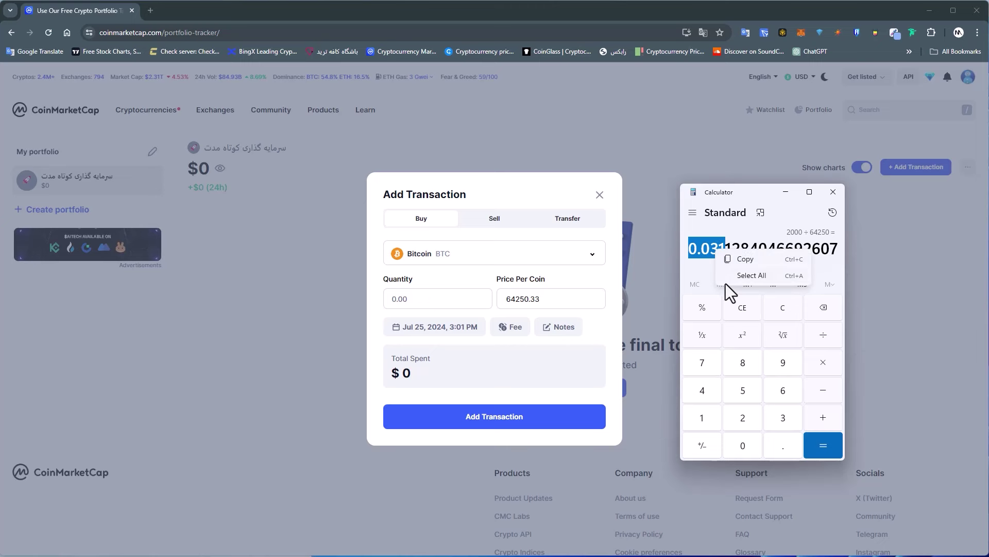
left_click(745, 258)
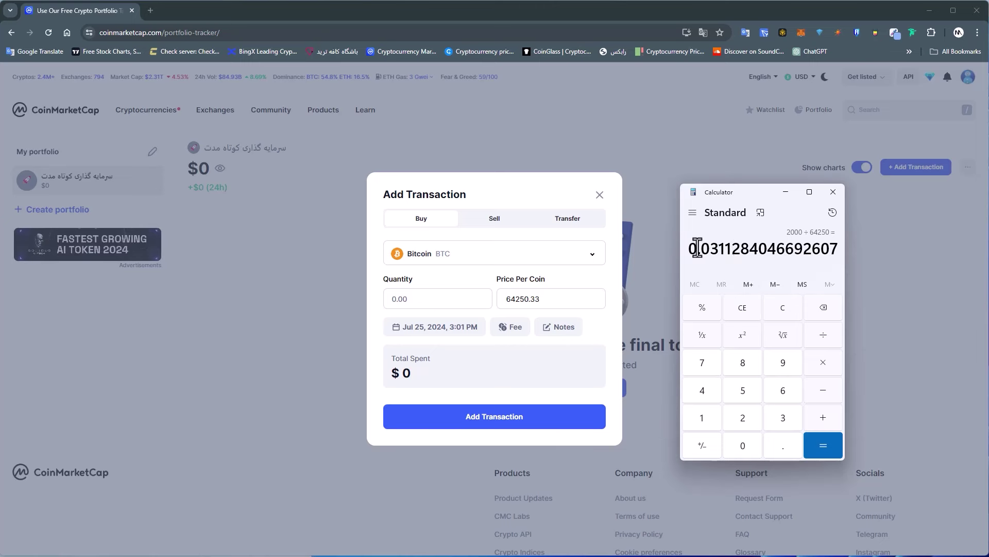
left_click(831, 194)
left_click(422, 299)
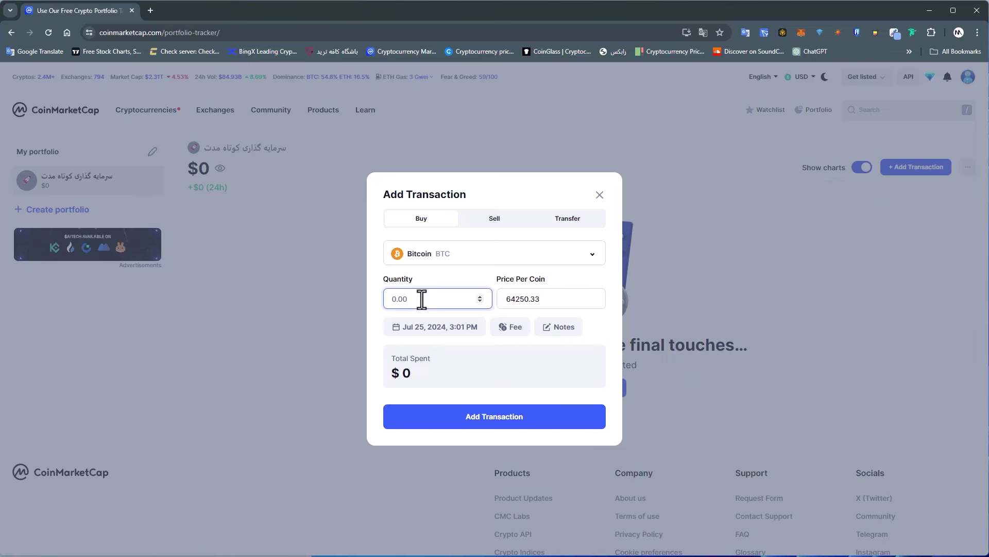
right_click(421, 299)
left_click(466, 387)
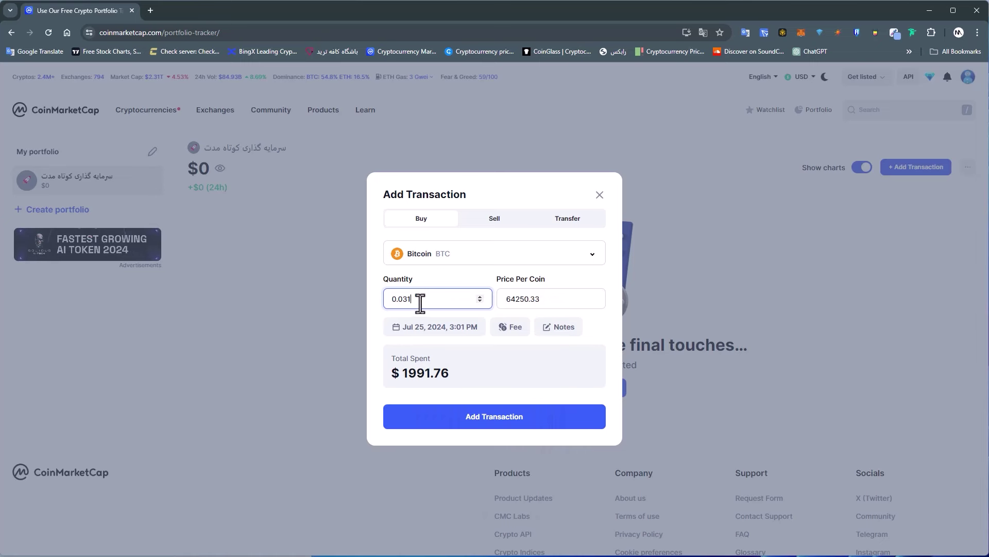
Check the quantity and price per coin, and add the Bitcoin buy transaction to the portfolio.
left_click_drag(421, 299, 377, 298)
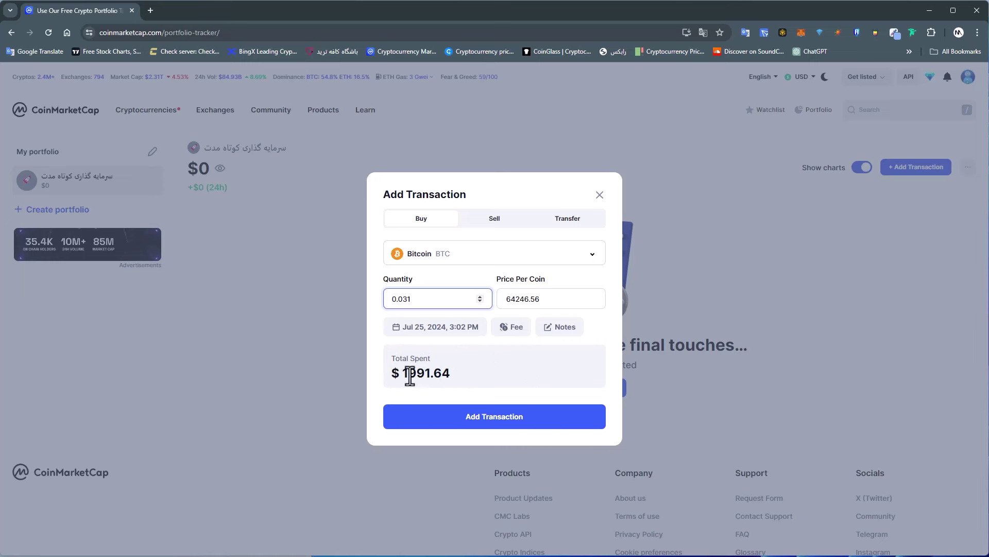
left_click_drag(417, 299, 380, 299)
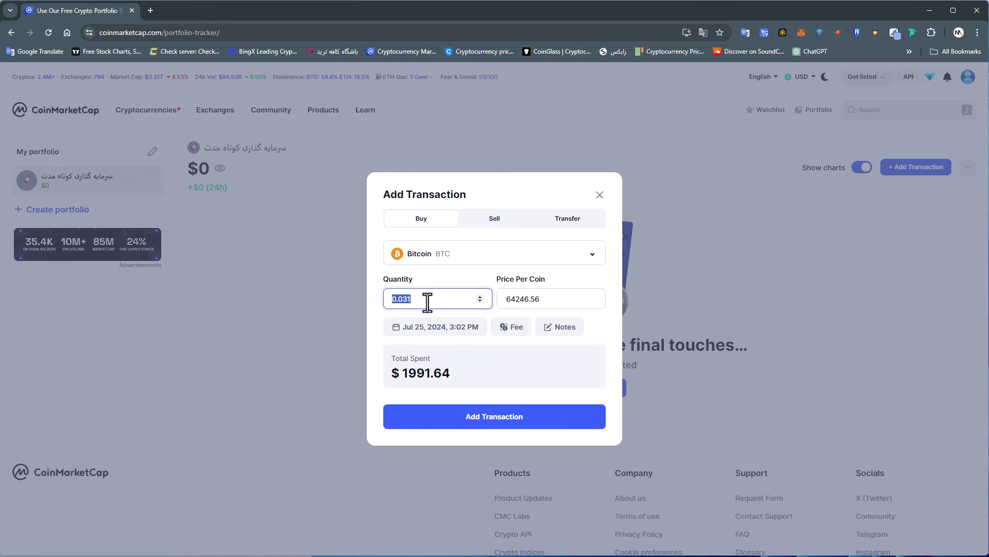
key("Tab")
left_click(557, 299)
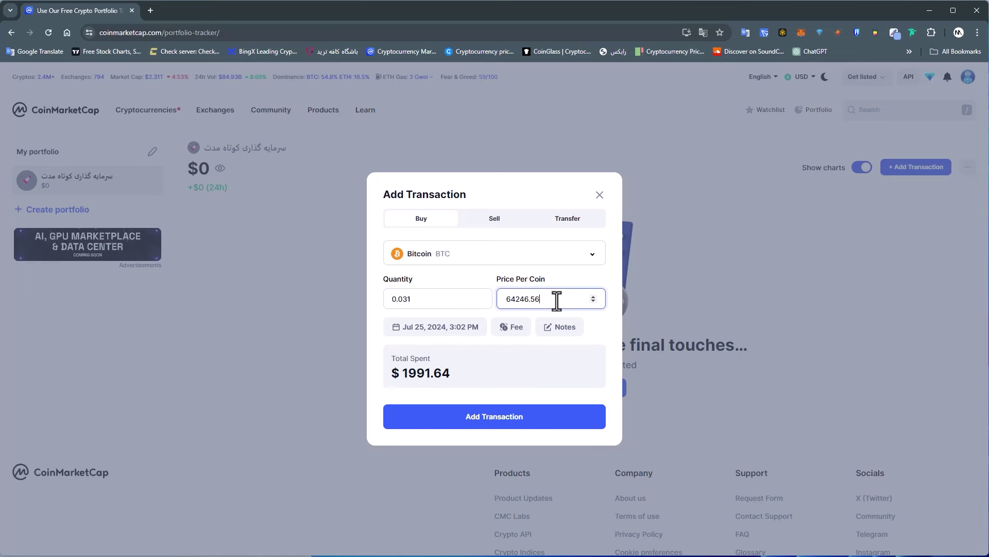
left_click_drag(557, 298, 462, 299)
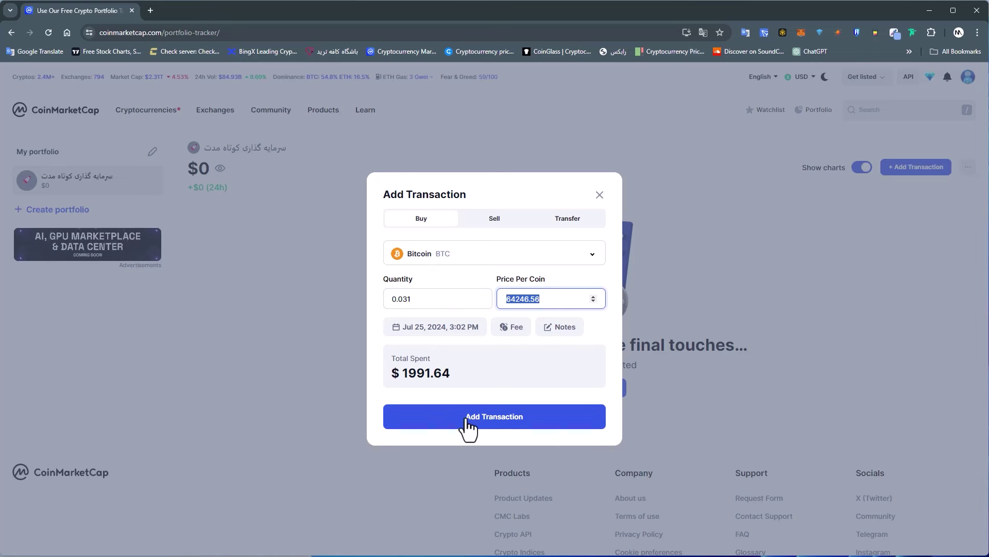
left_click(505, 427)
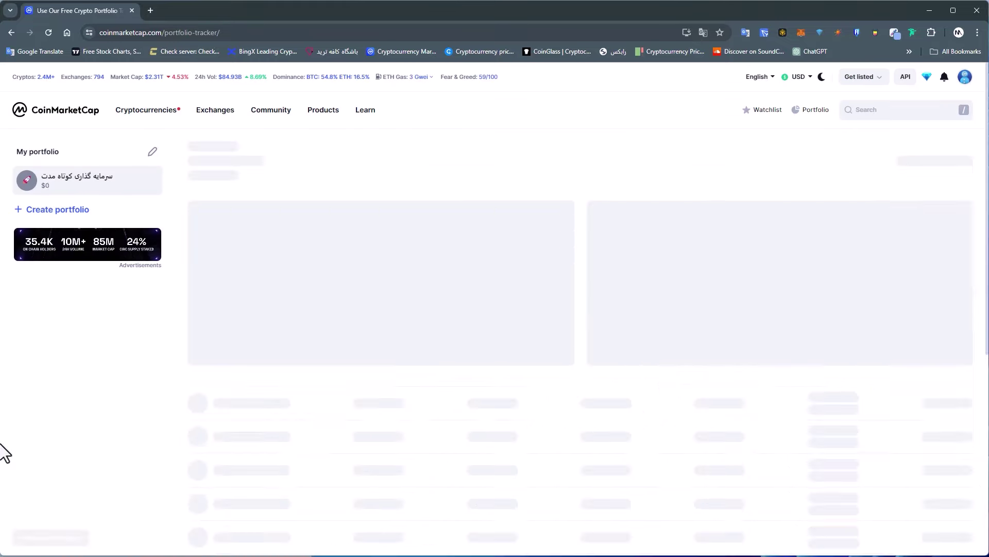
Examine the portfolio's all-time profit, its history chart over 7 days and 24 hours, and the Bitcoin entry among the assets.
scroll(237, 417, "down", 1)
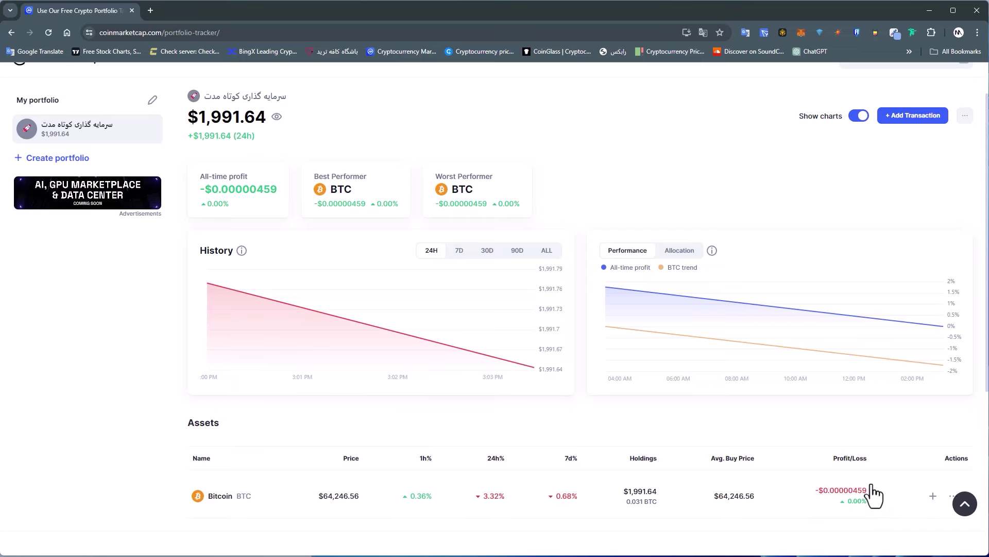
scroll(687, 470, "down", 2)
scroll(618, 426, "up", 2)
left_click_drag(201, 176, 248, 177)
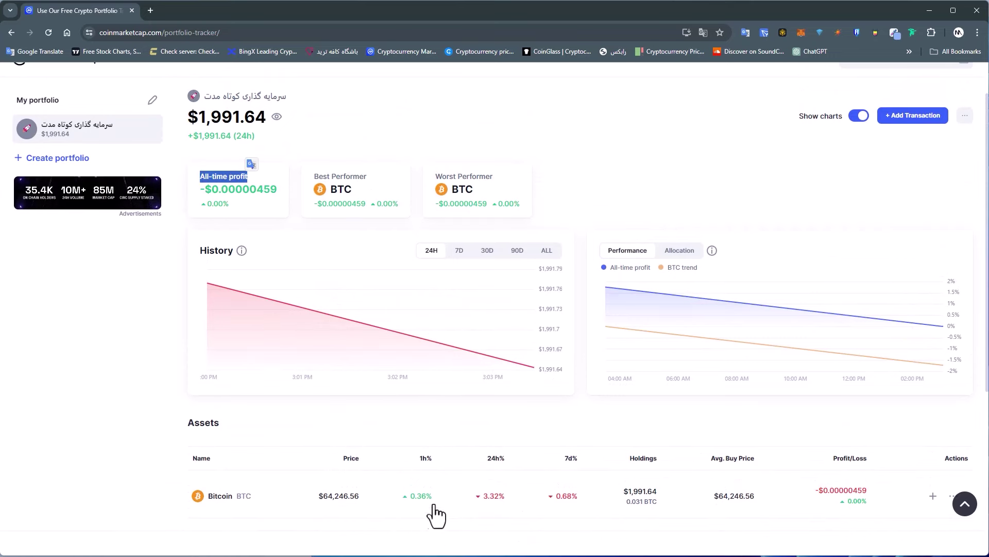
left_click(300, 154)
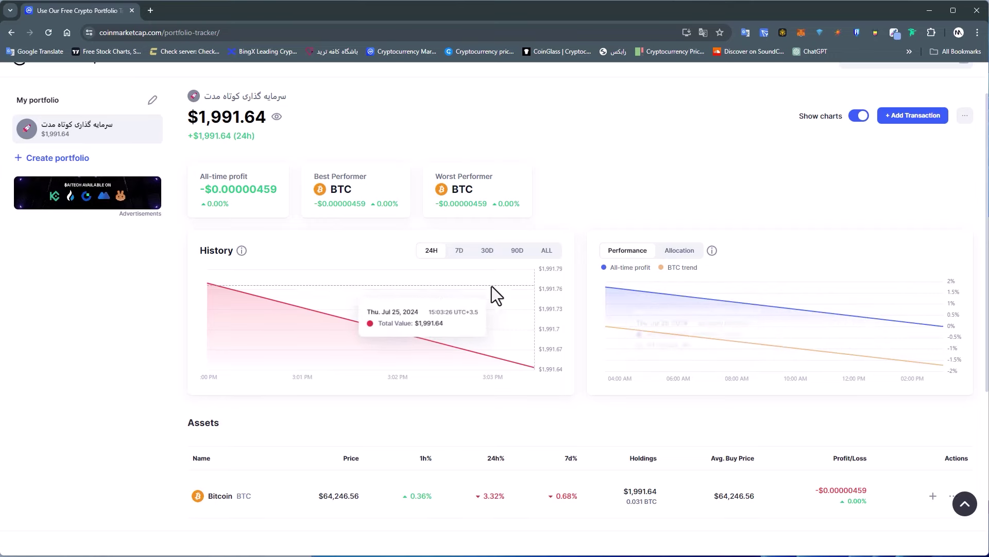
mouse_move(242, 252)
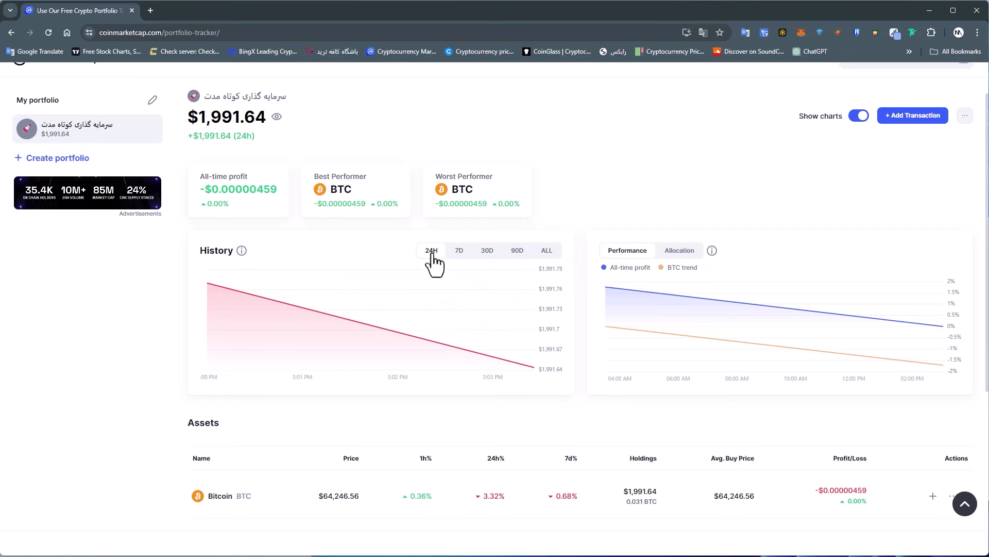
left_click(458, 252)
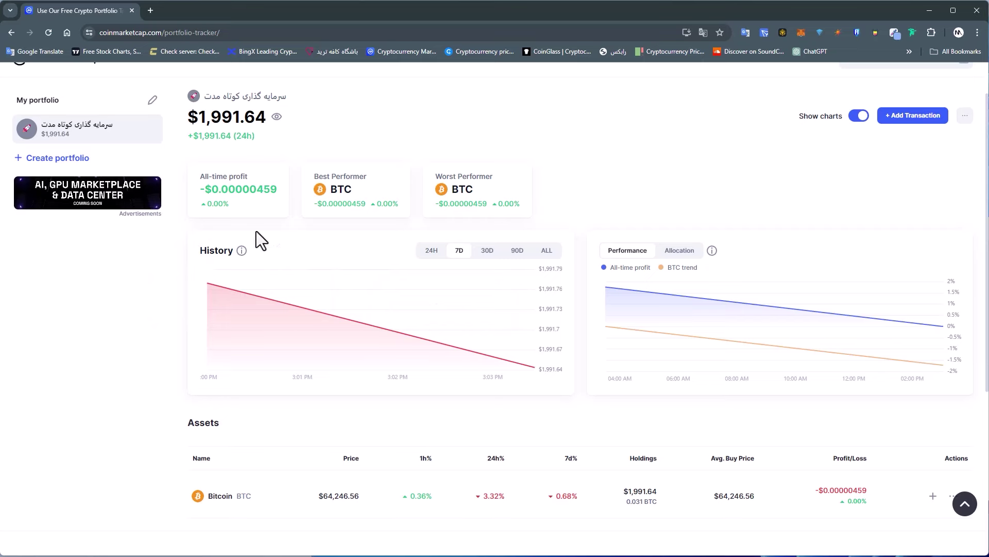
left_click(432, 252)
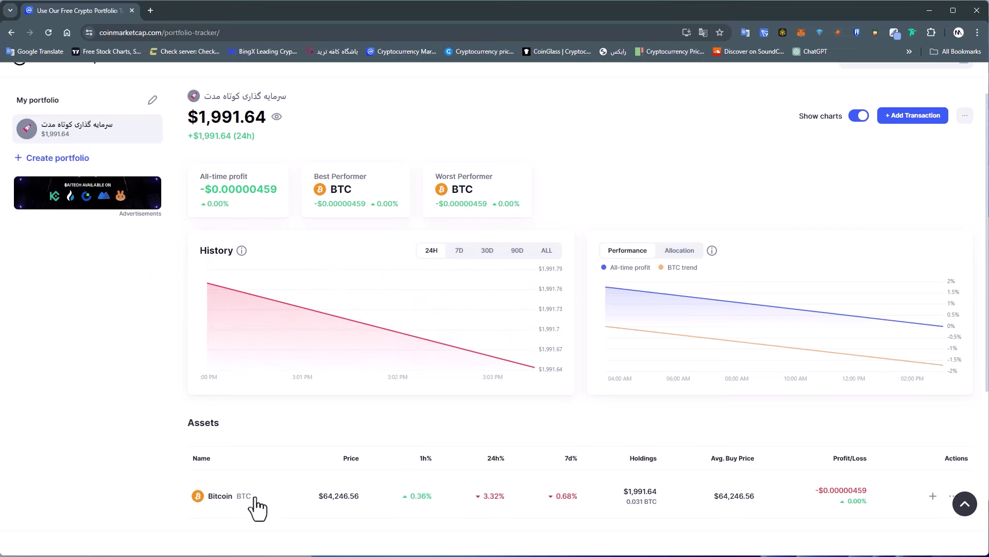
scroll(392, 502, "down", 1)
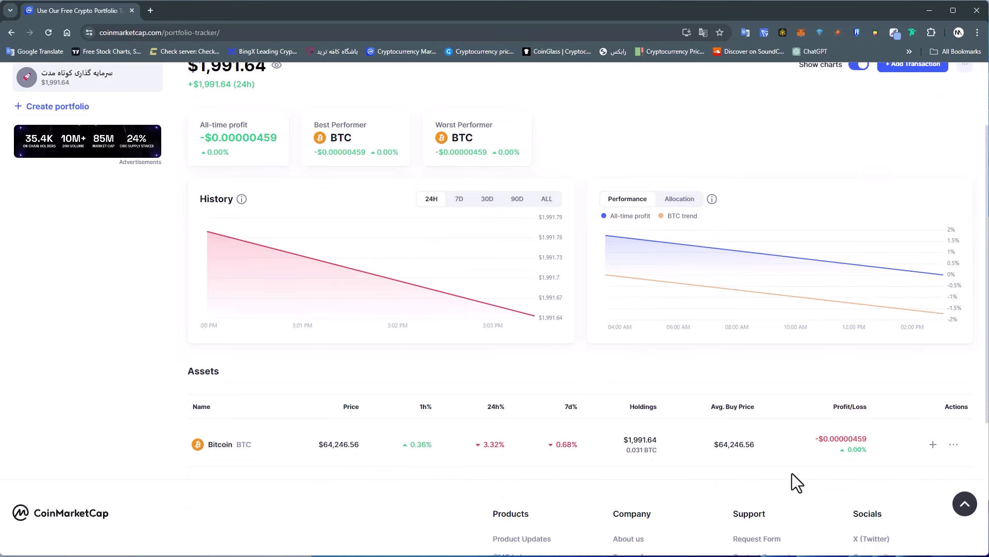
scroll(792, 473, "up", 2)
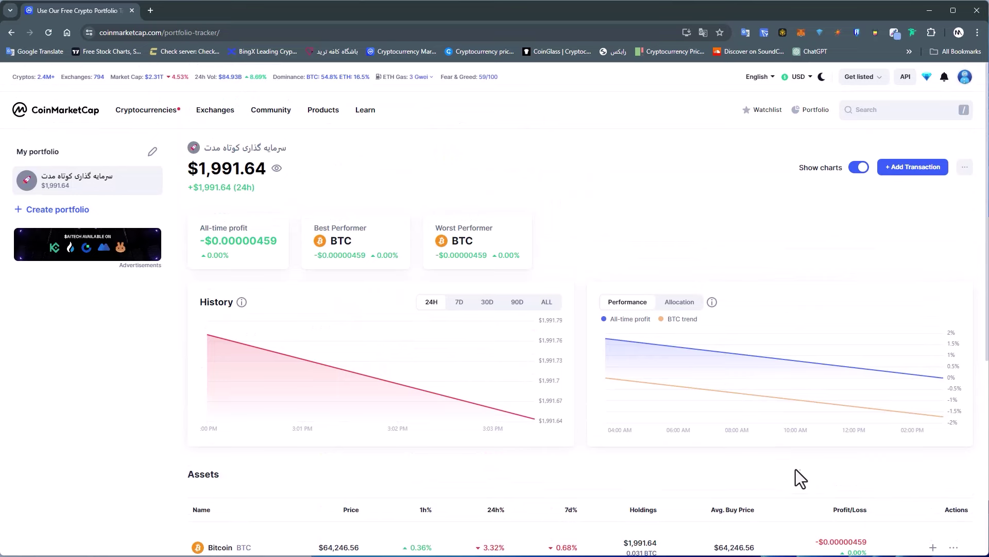
Start another buy transaction in the portfolio with Ethereum as the coin.
left_click(897, 170)
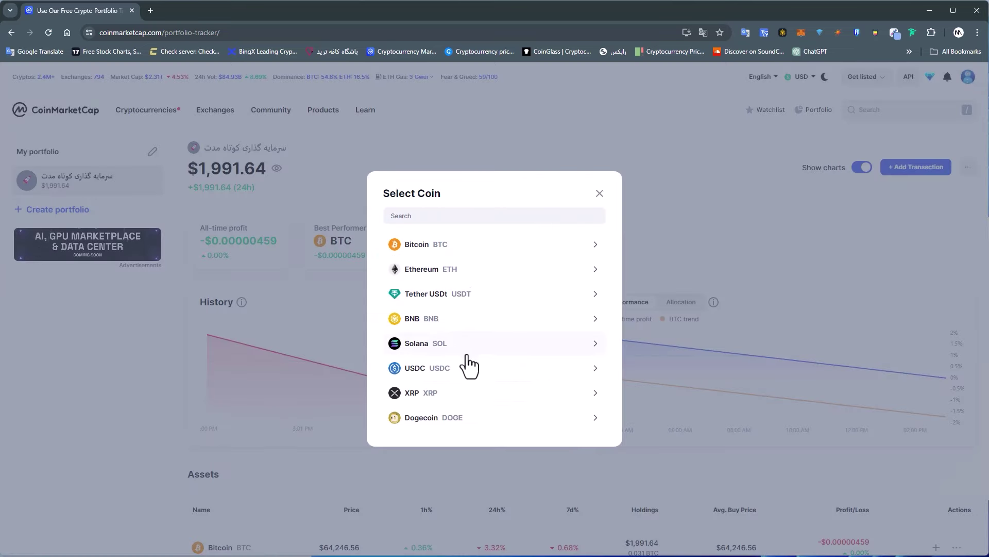
scroll(471, 361, "down", 1)
scroll(511, 308, "up", 1)
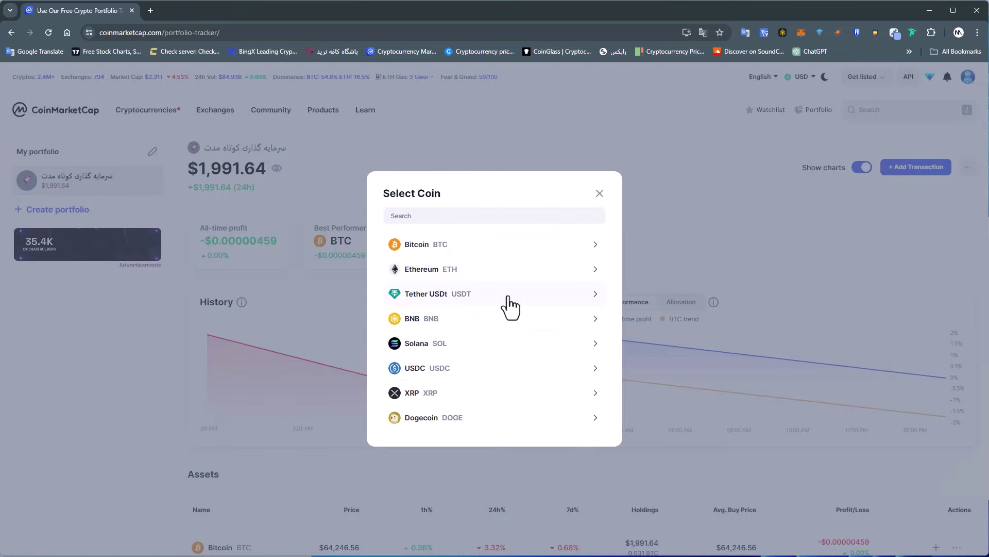
left_click(595, 278)
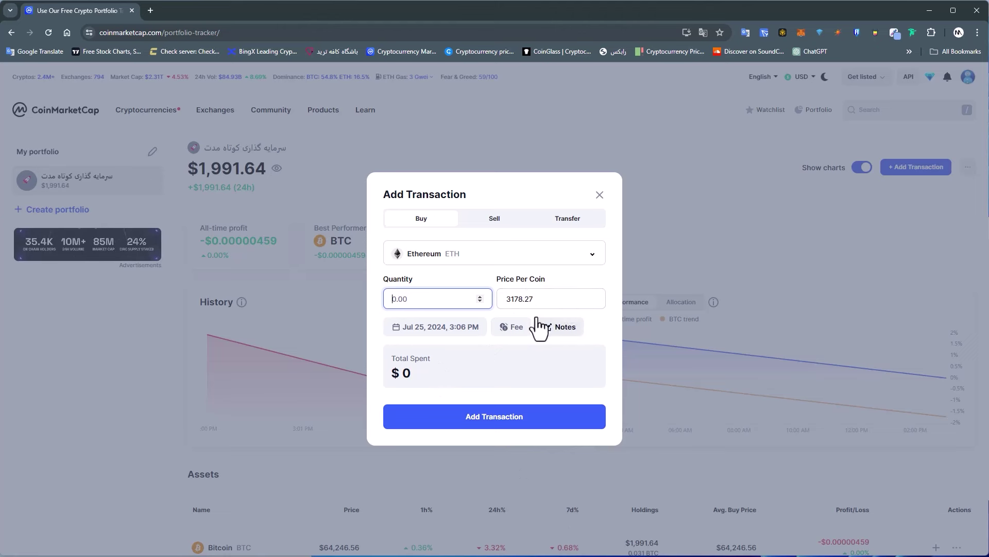
Open Calculator and divide 2000 by the Ethereum price of 3178.
key("XF86Calculator")
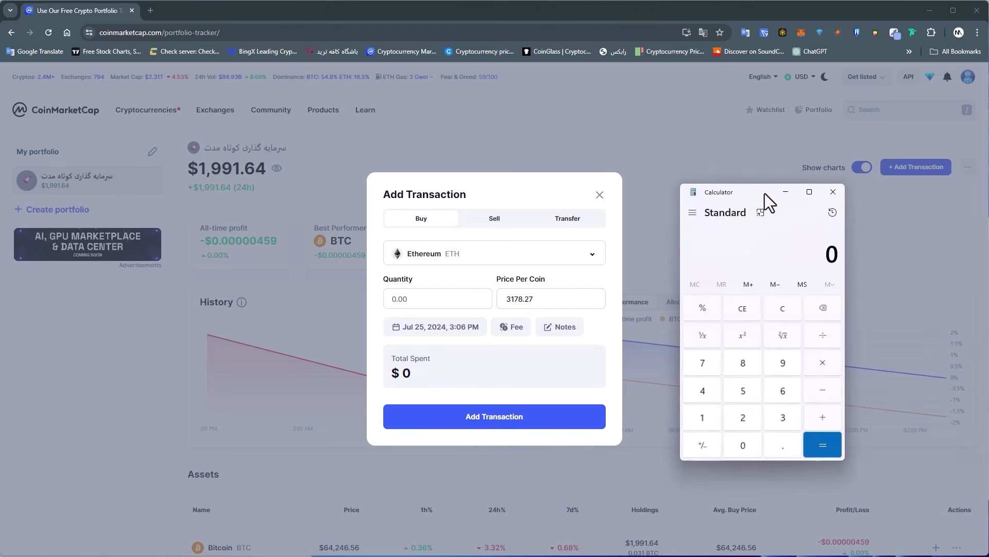
left_click(743, 418)
triple_click(745, 453)
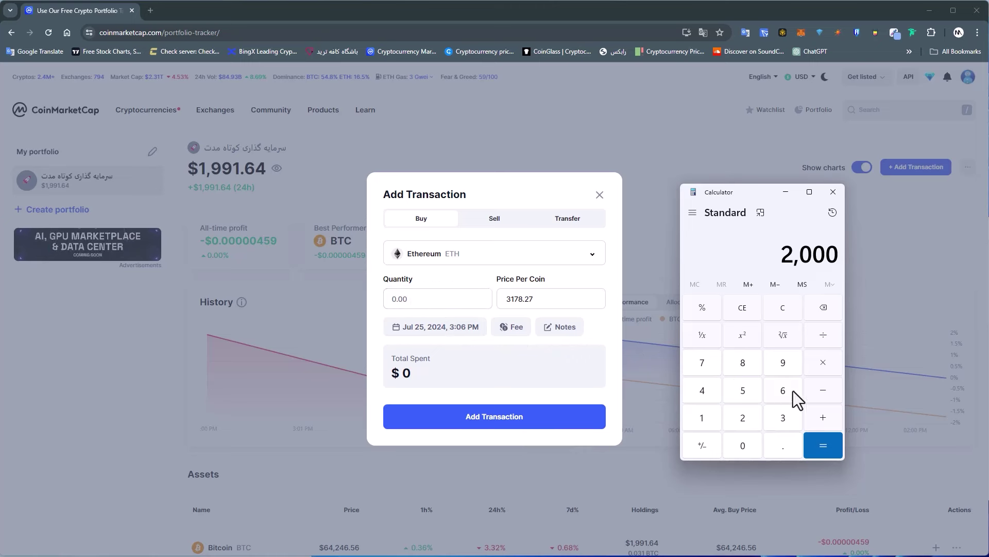
left_click(783, 417)
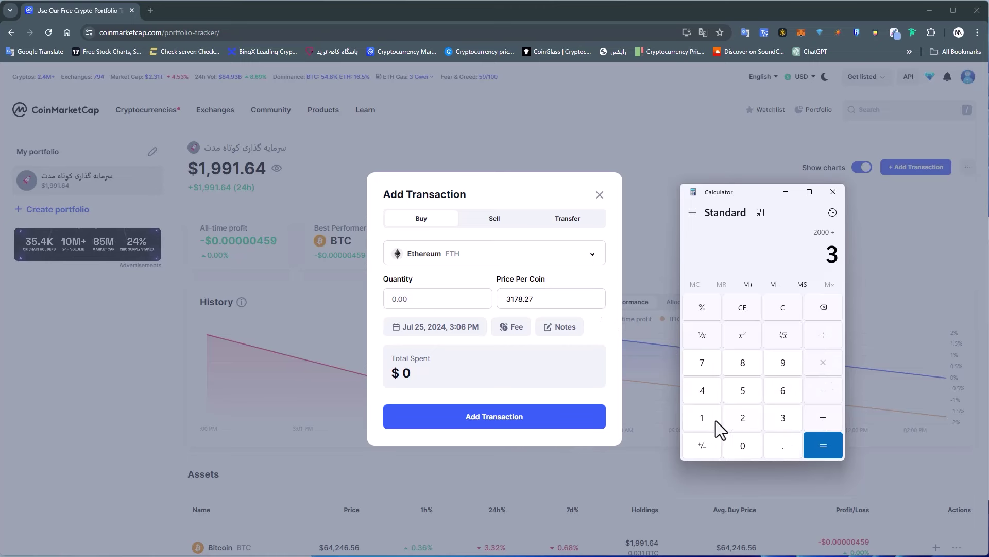
left_click(742, 362)
left_click(823, 445)
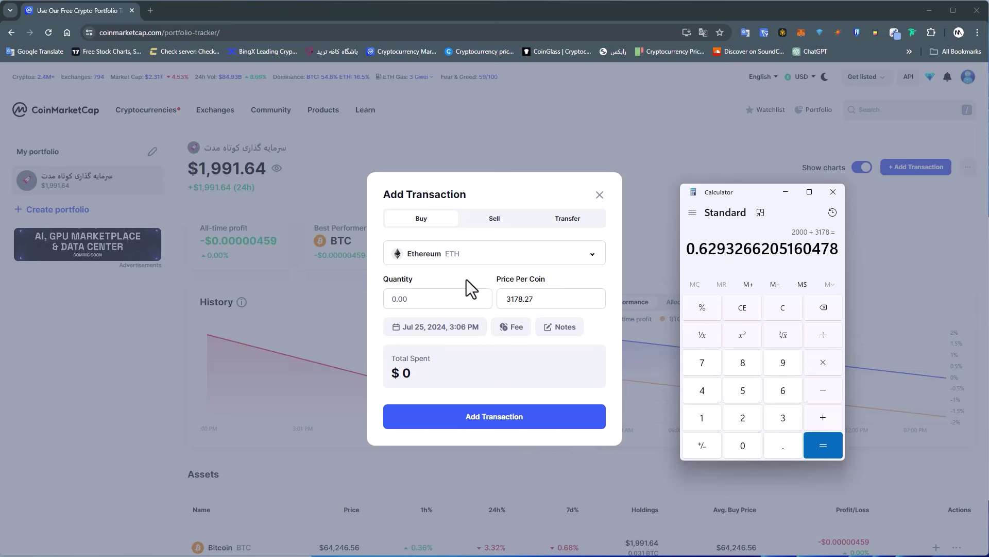
Set the Ethereum quantity to .63 and add the buy transaction to the portfolio.
left_click(427, 299)
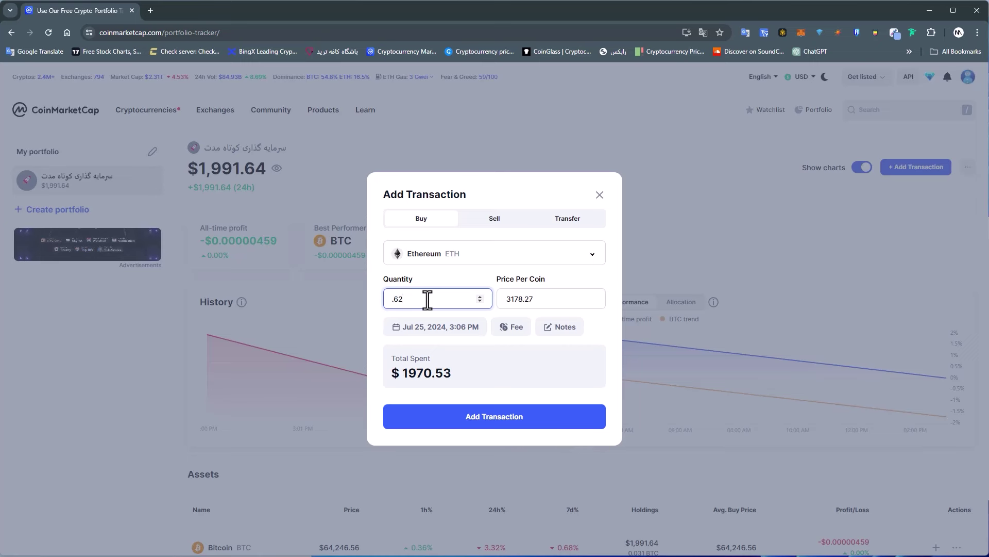
key("BackSpace")
type("3")
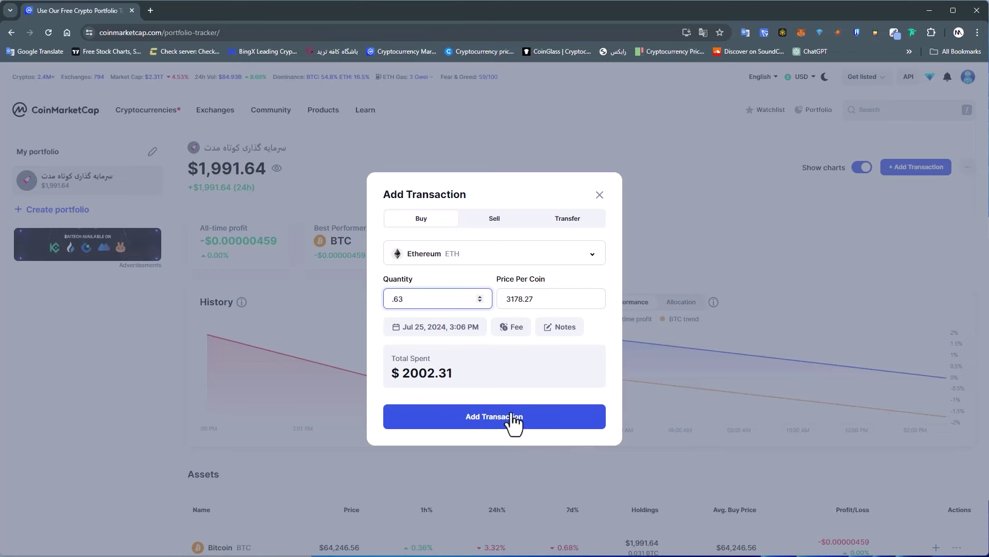
left_click(497, 424)
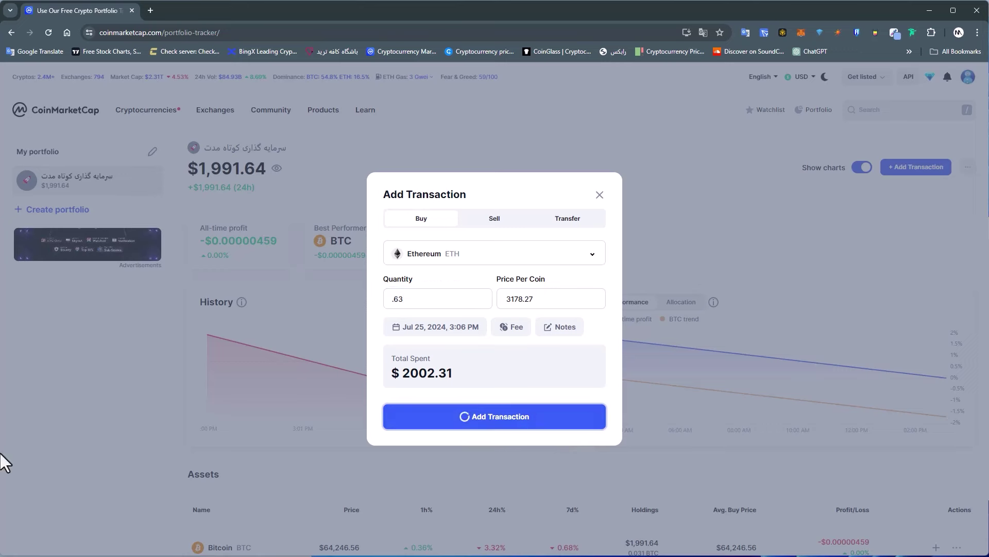
Examine the Ethereum and Bitcoin assets, the history and performance charts, and the allocation breakdown of the portfolio.
scroll(624, 381, "down", 3)
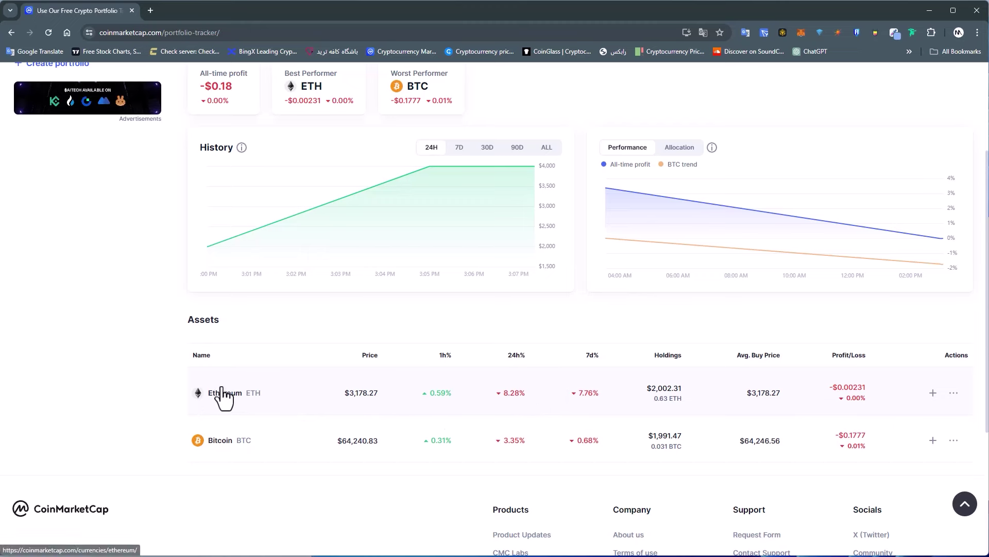
scroll(267, 412, "up", 1)
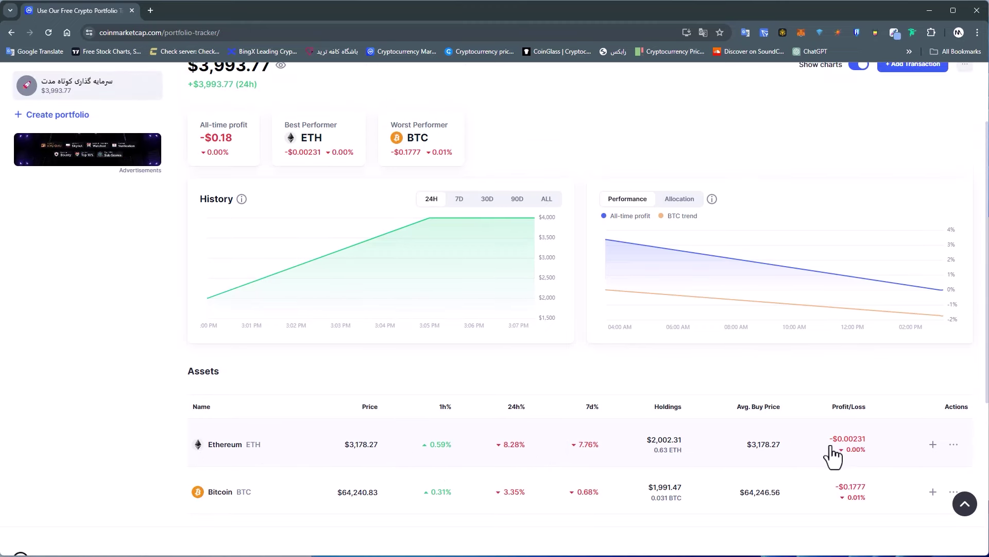
scroll(533, 400, "up", 1)
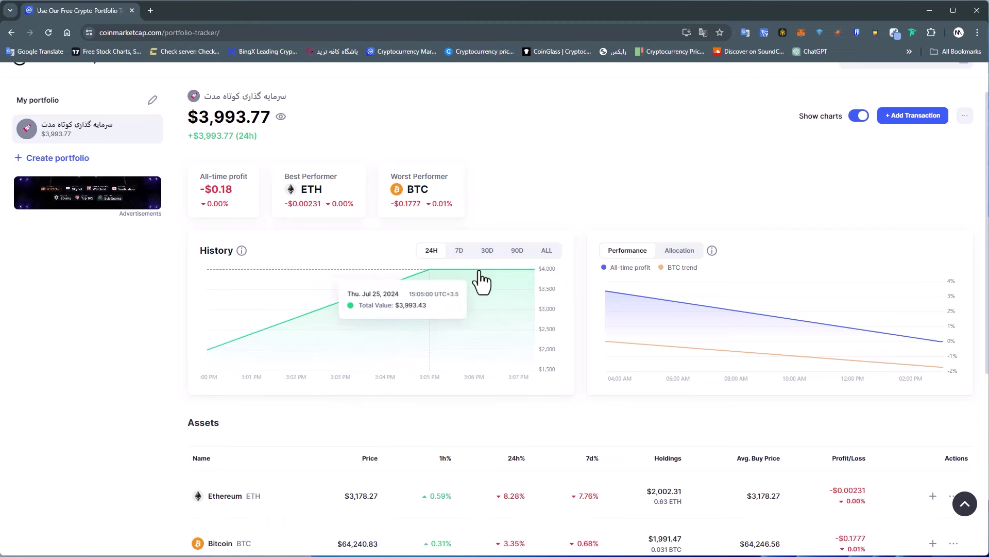
scroll(536, 324, "down", 1)
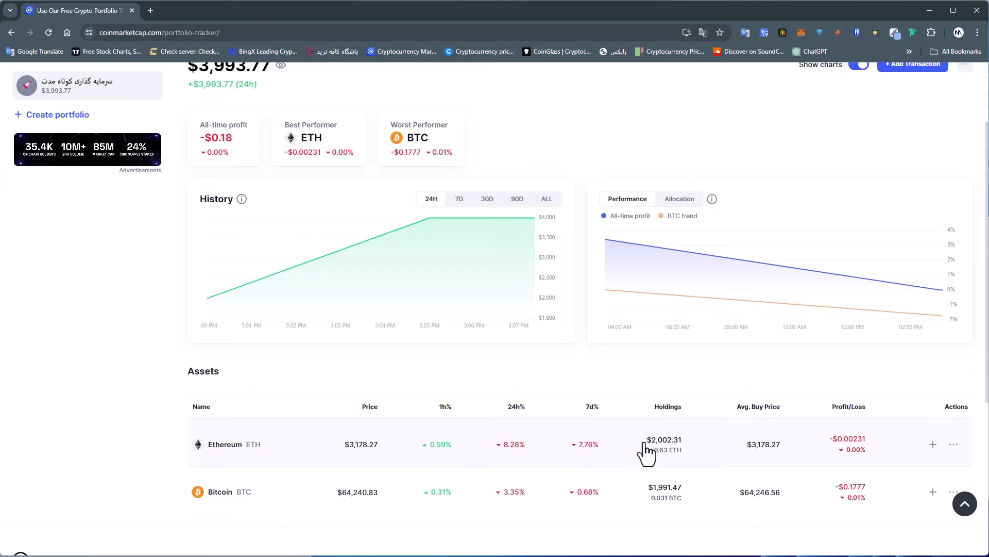
scroll(573, 407, "up", 1)
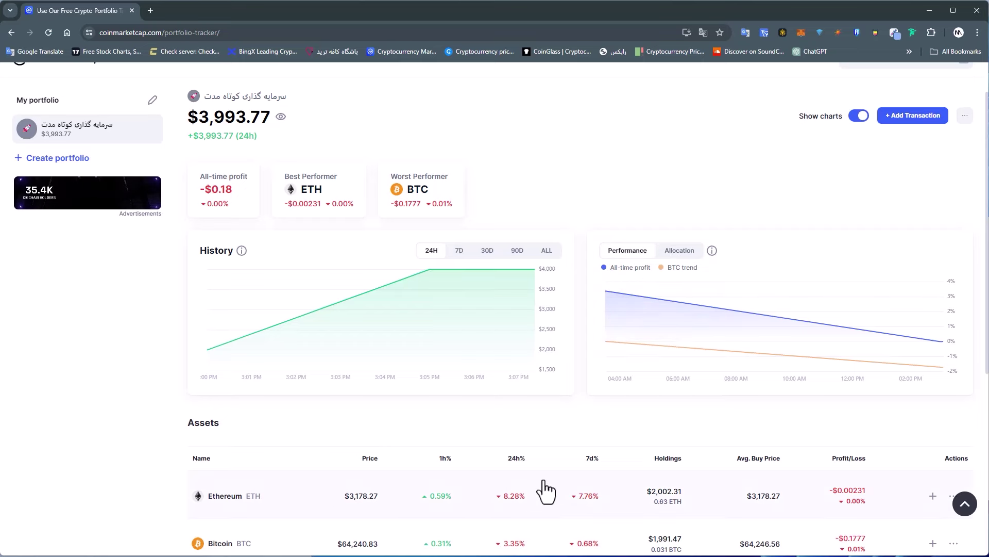
scroll(541, 484, "down", 1)
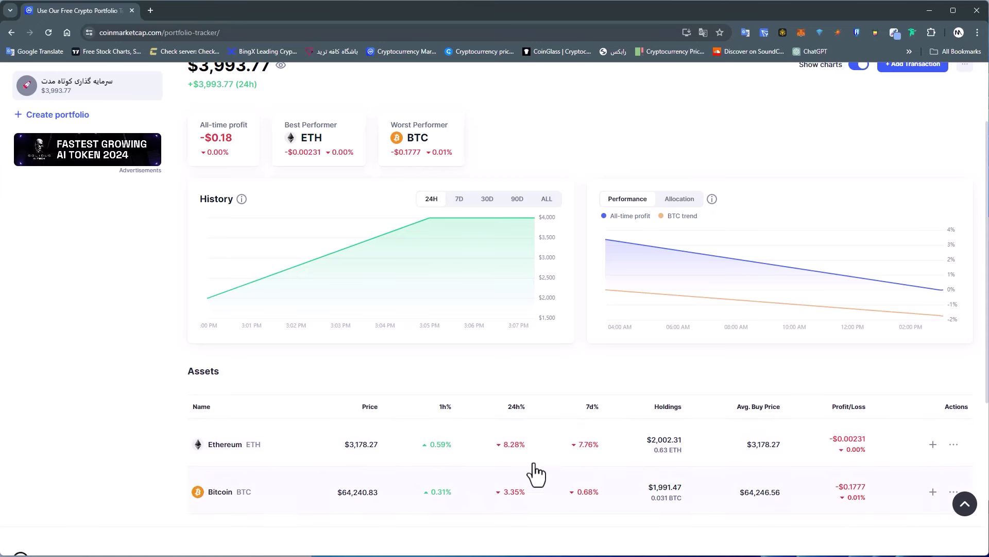
scroll(665, 387, "up", 1)
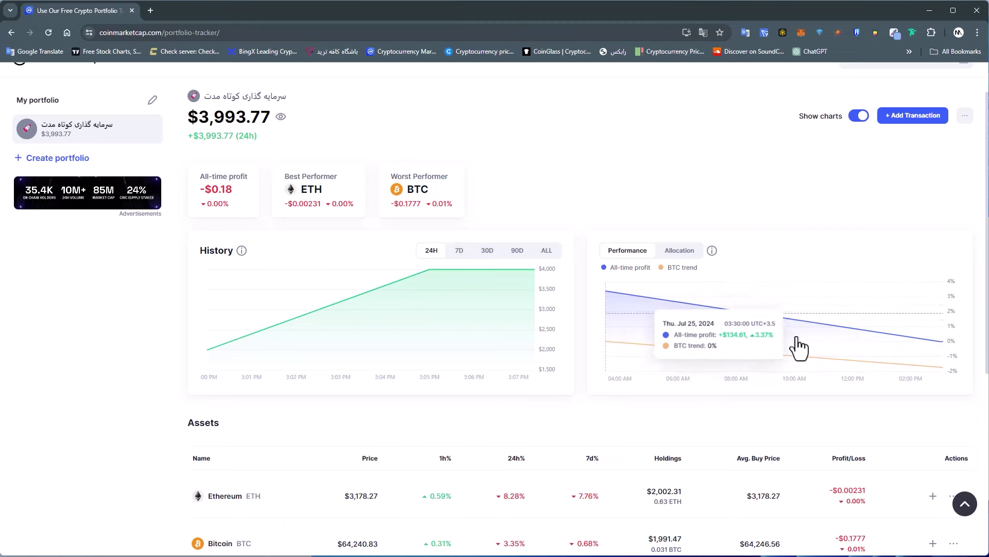
scroll(523, 474, "down", 1)
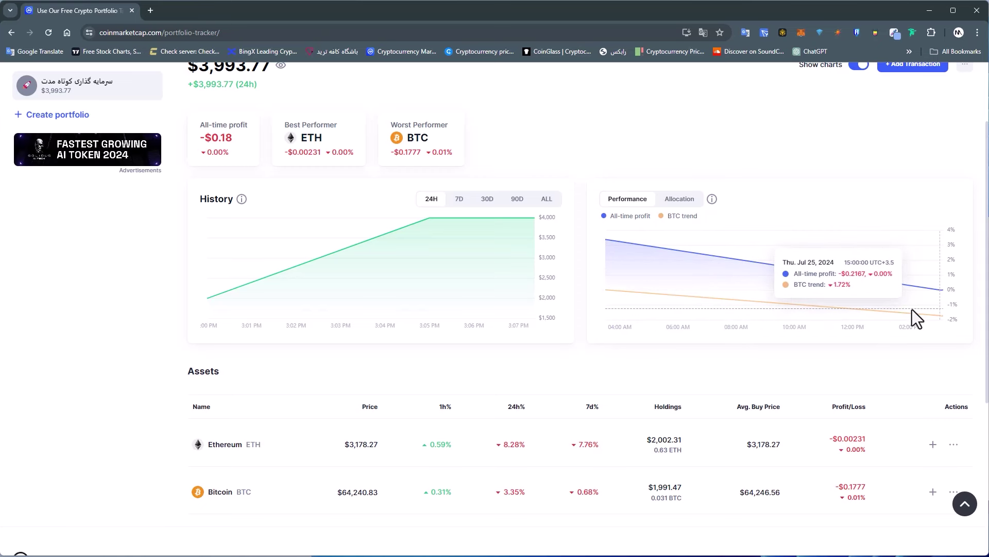
left_click(686, 201)
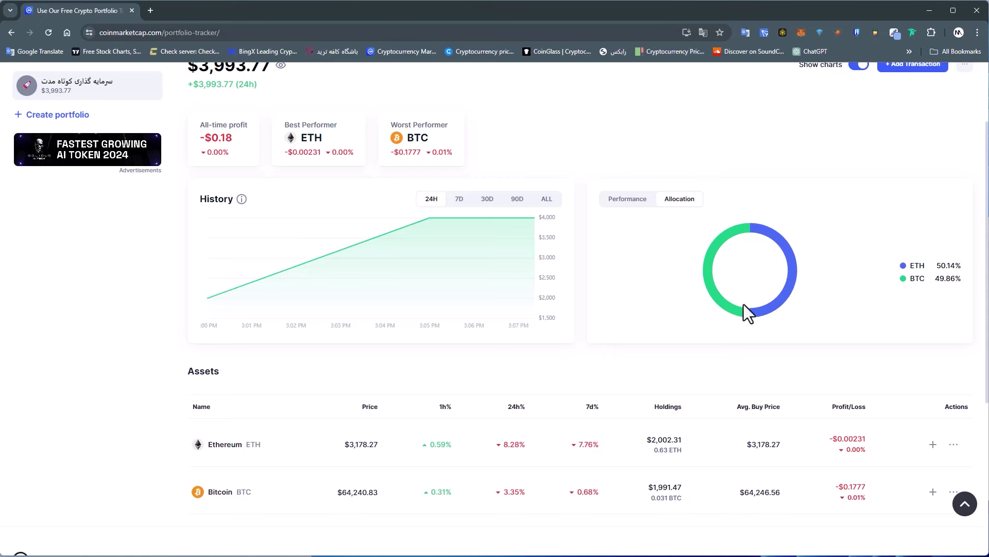
mouse_move(746, 314)
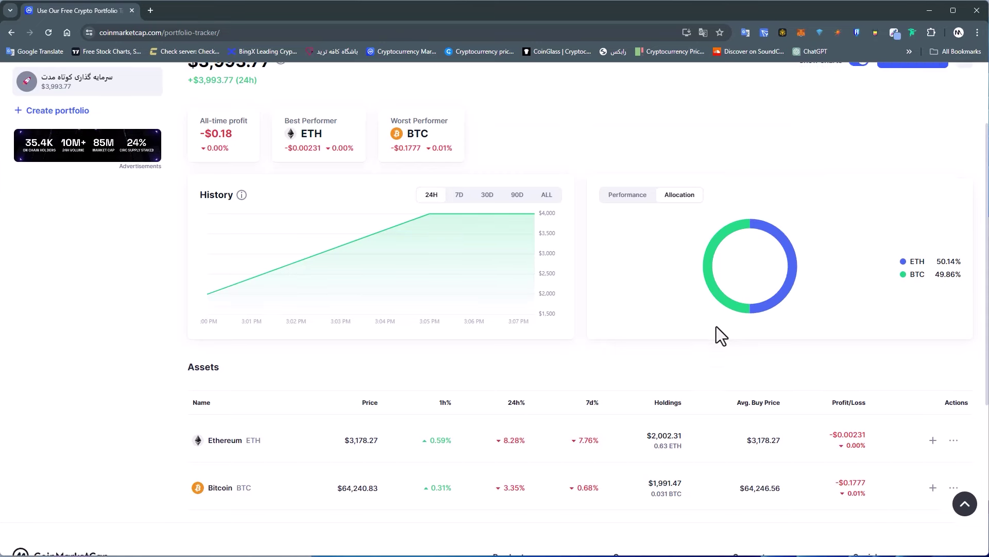
Start another buy transaction in the portfolio with Solana as the coin.
scroll(716, 327, "up", 1)
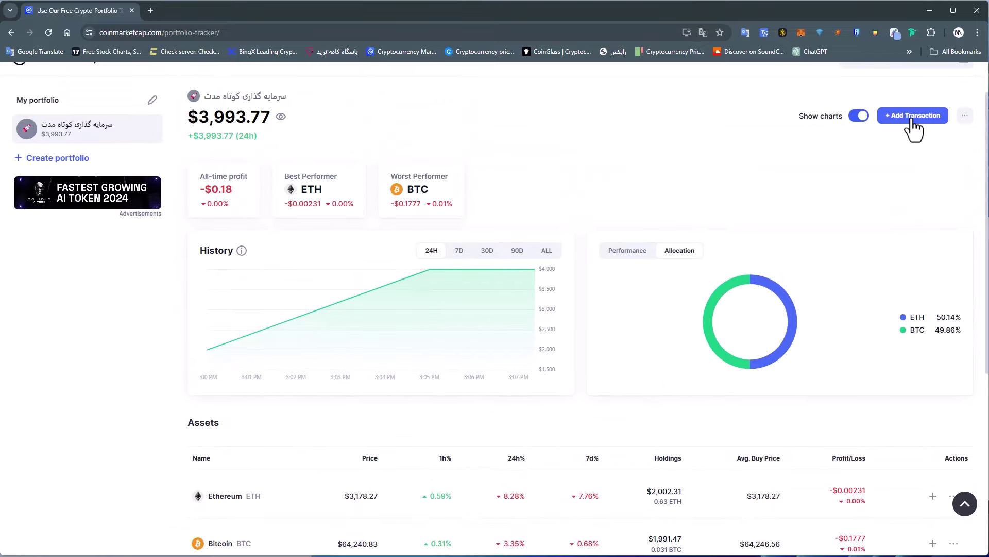
left_click(914, 116)
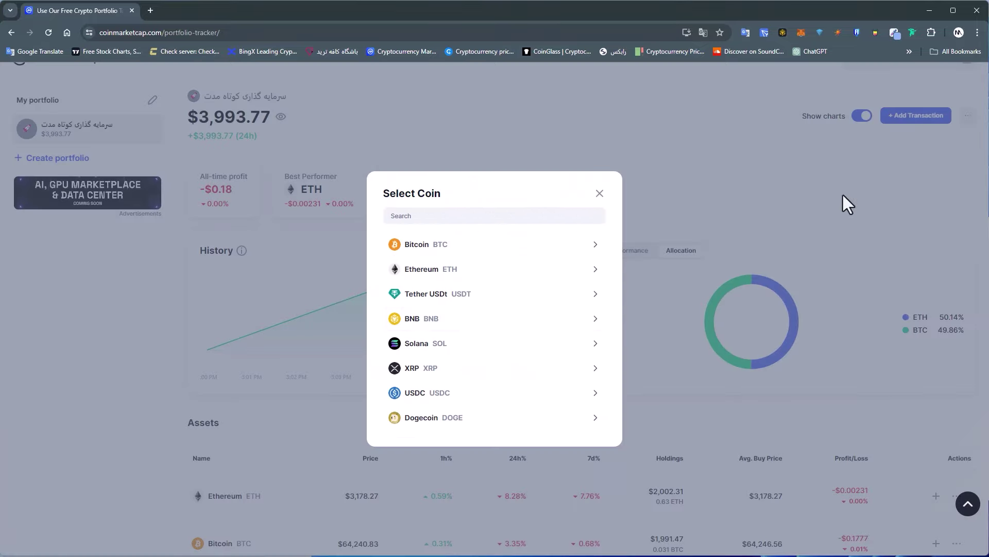
left_click(596, 350)
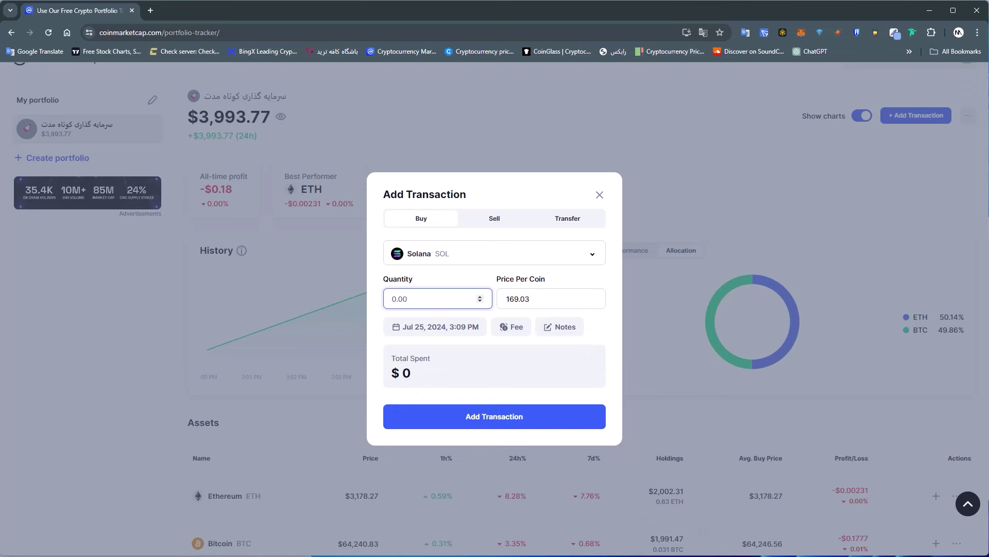
Switch to Calculator, divide 10000 by the Solana price of 169.03, and close it.
key("alt+Tab")
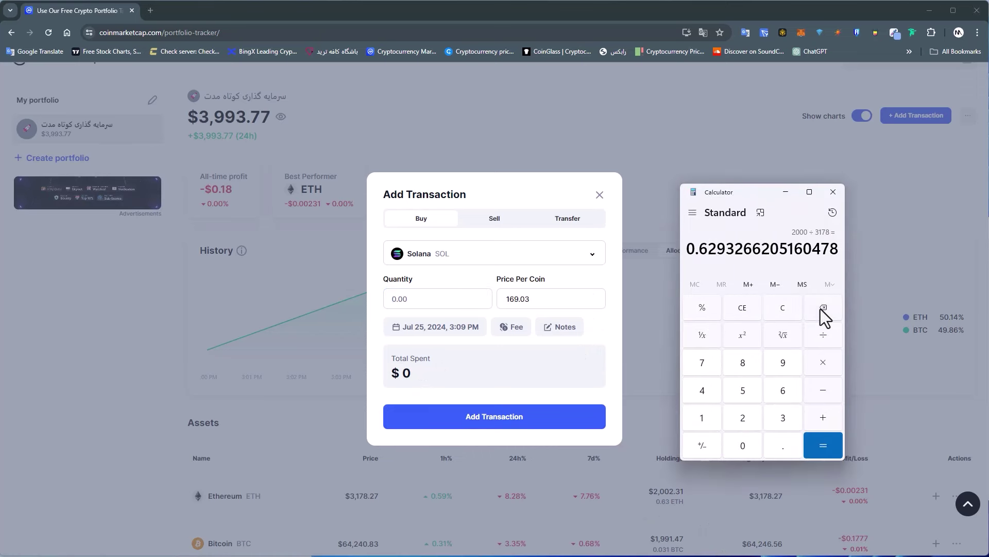
left_click(782, 307)
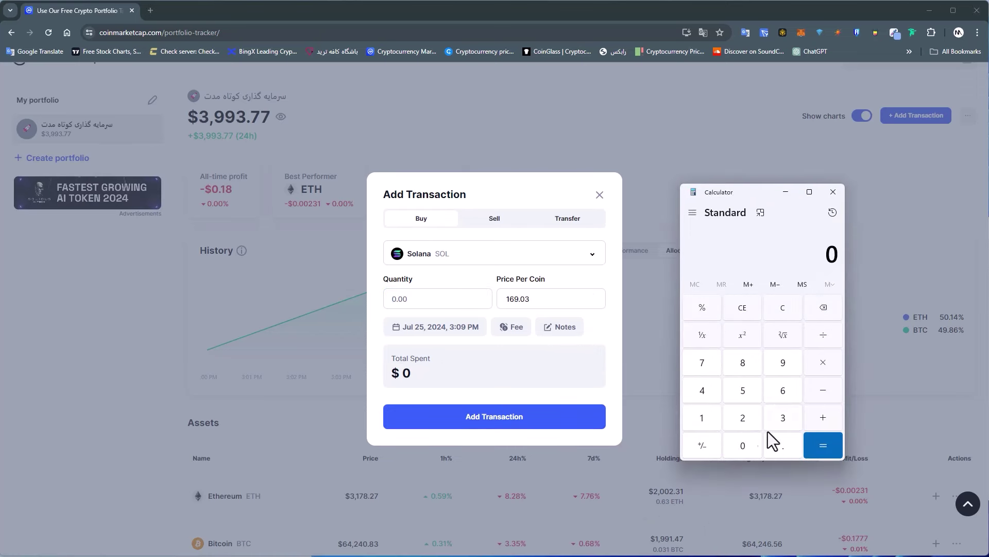
double_click(748, 446)
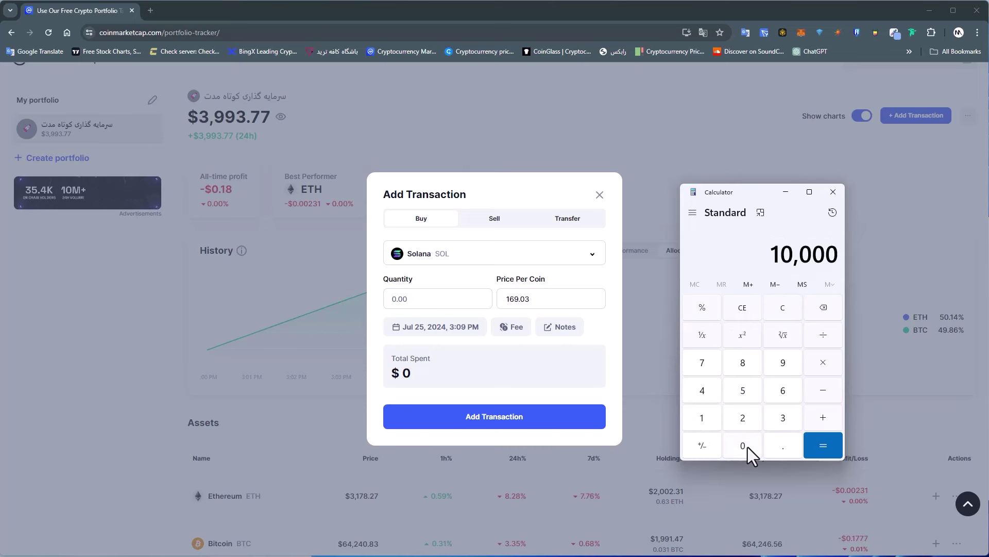
left_click(822, 337)
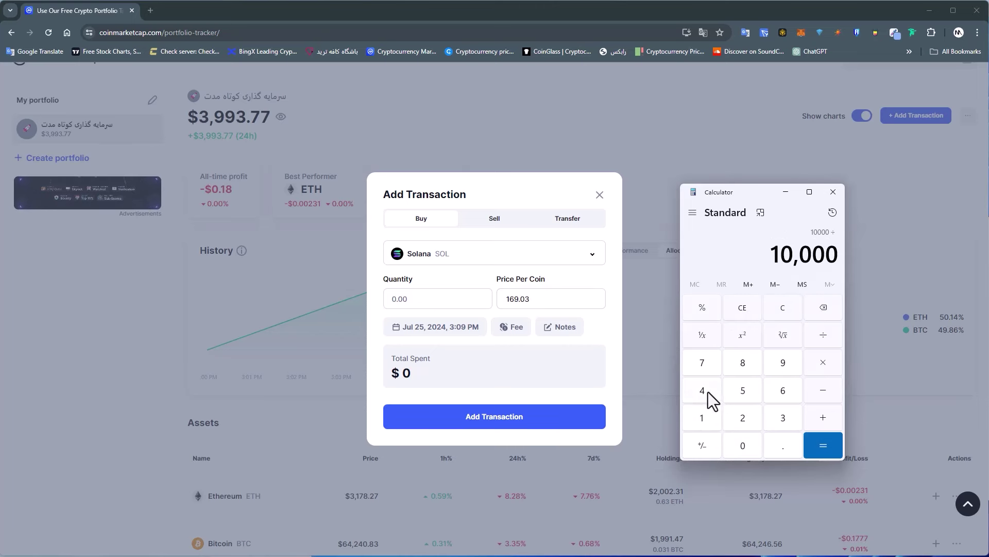
left_click(702, 417)
left_click(781, 390)
left_click(778, 364)
left_click(791, 443)
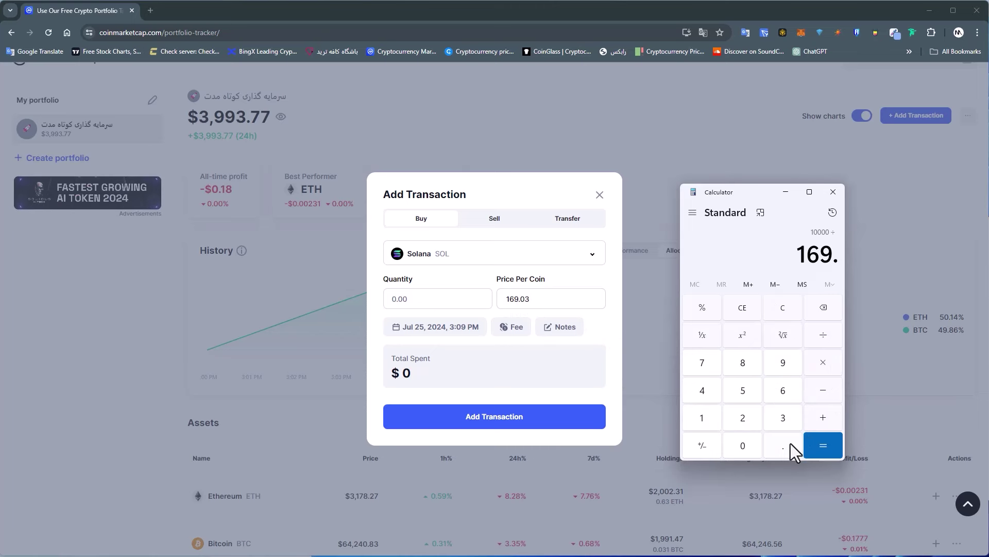
left_click(747, 451)
left_click(779, 425)
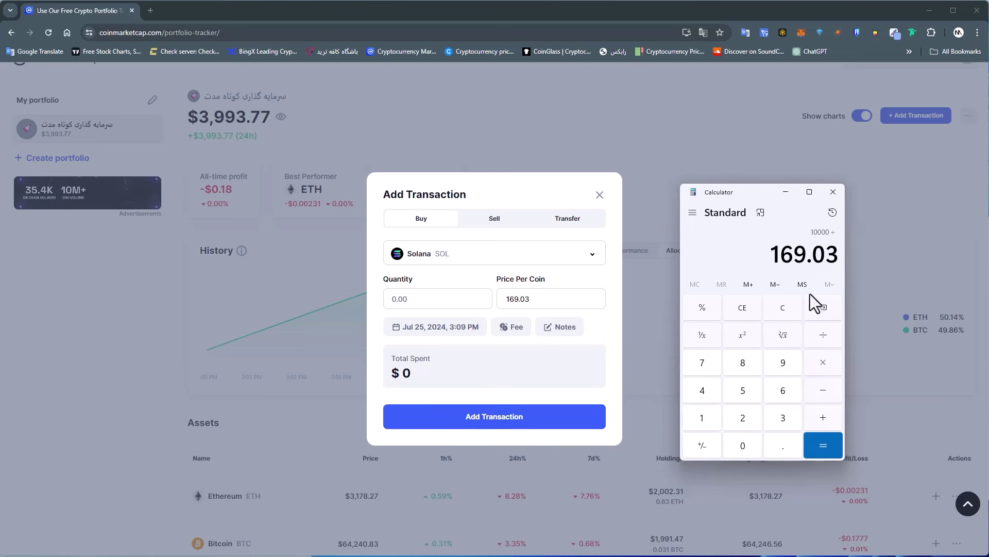
left_click(830, 447)
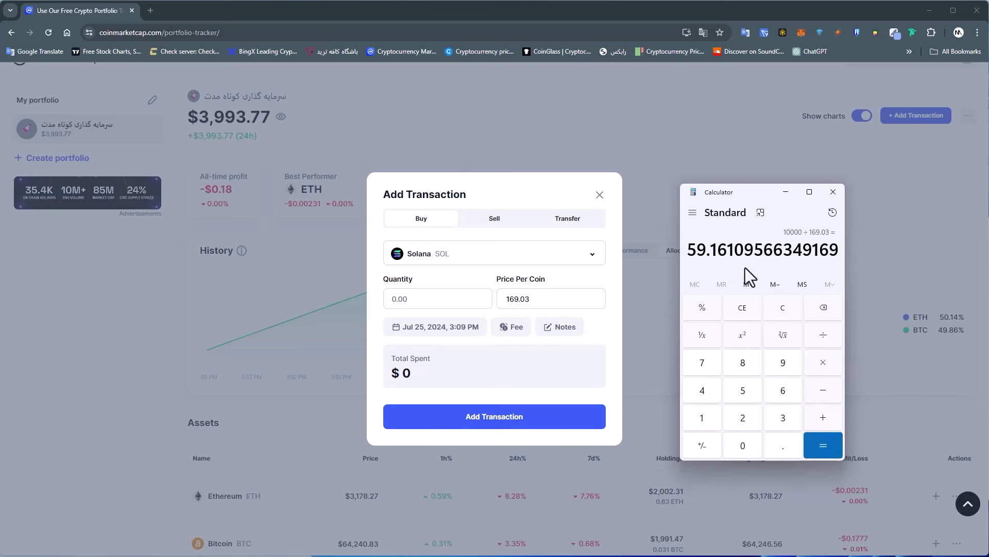
left_click(833, 193)
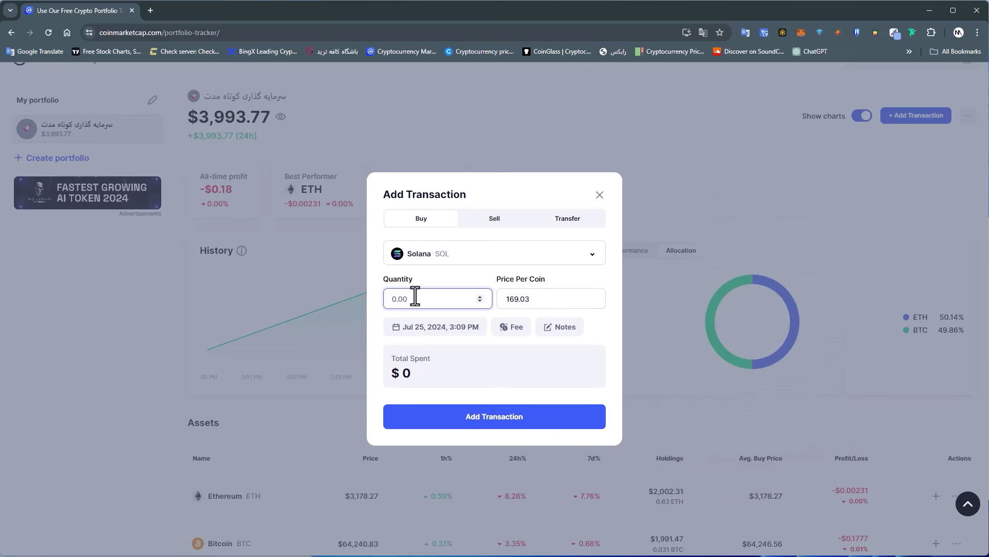
Set the Solana quantity to 59.16 and add the buy transaction to the portfolio.
type("59.16")
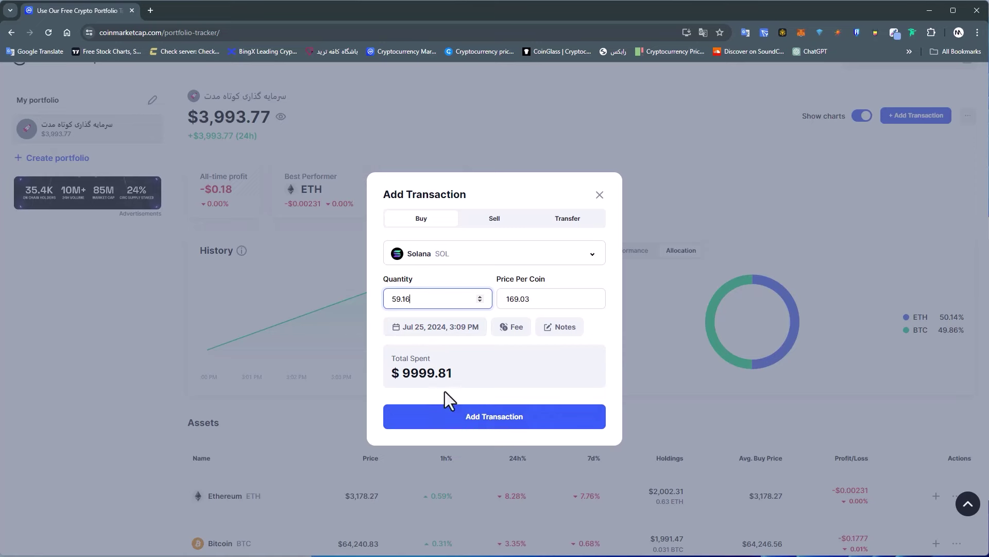
left_click_drag(403, 372, 465, 377)
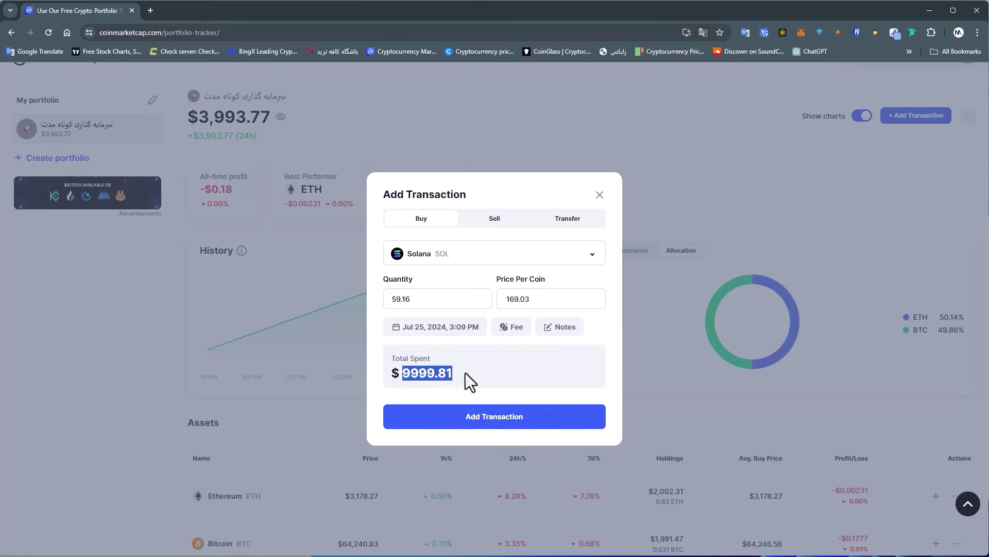
left_click(507, 419)
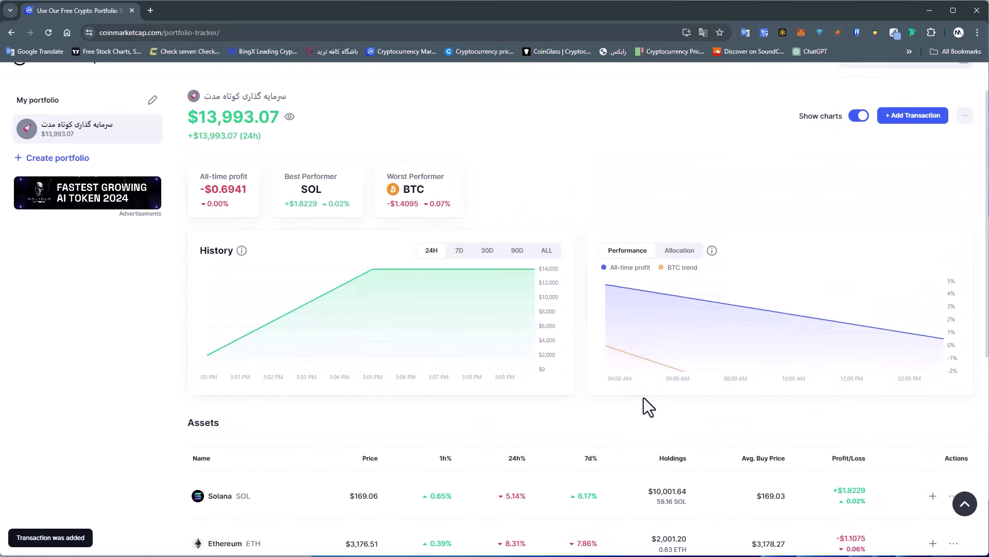
Review the portfolio's history chart and its asset list with the Solana, Ethereum and Bitcoin holdings.
scroll(644, 397, "down", 2)
scroll(255, 389, "up", 1)
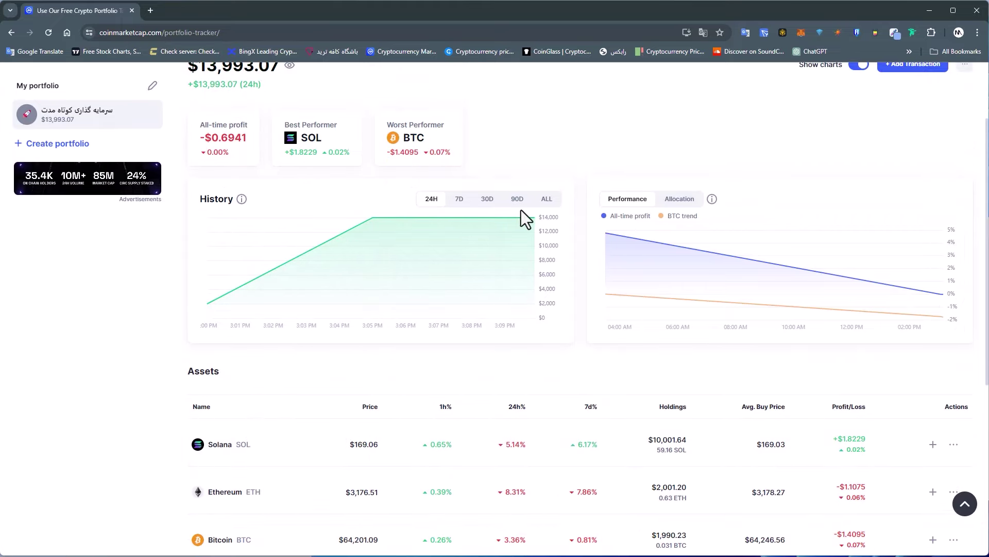
scroll(701, 449, "down", 1)
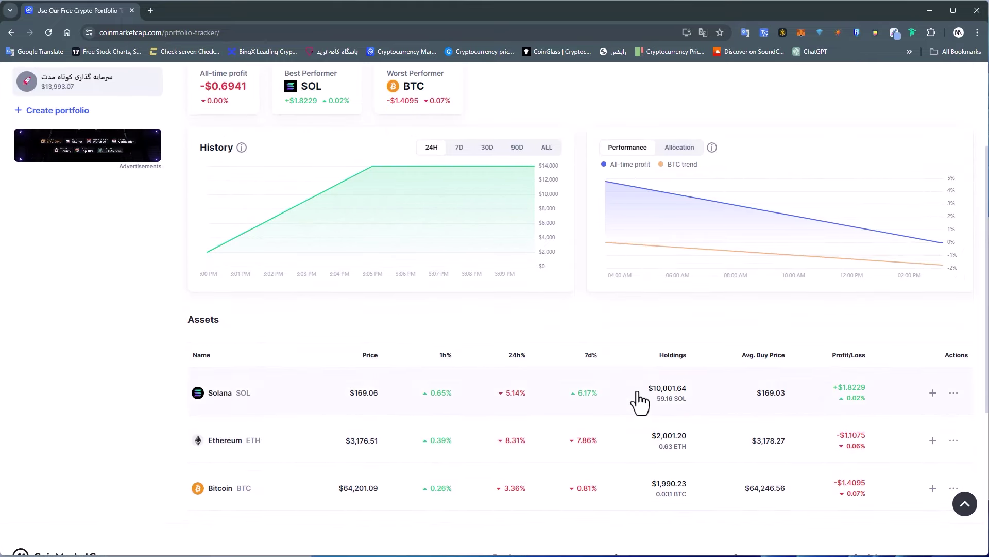
scroll(454, 281, "up", 2)
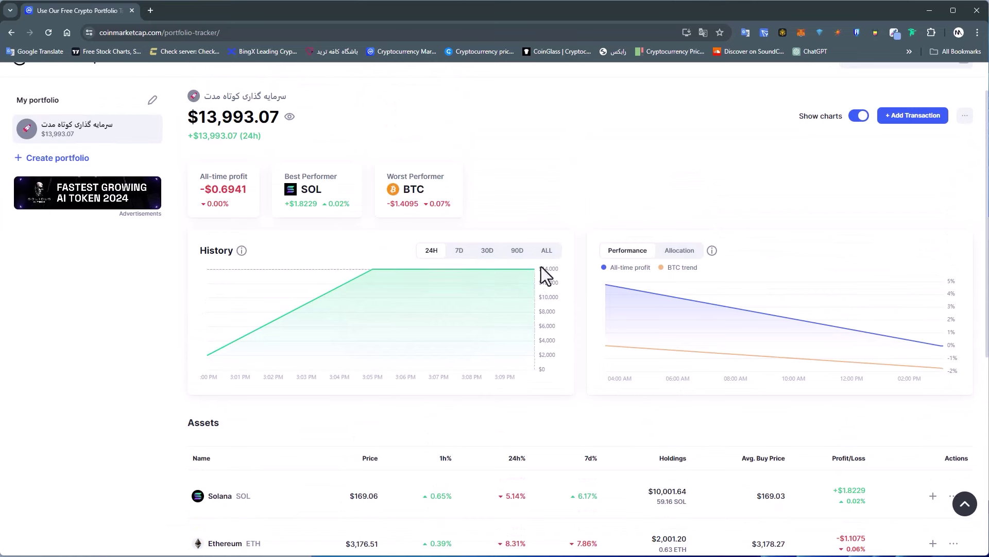
Show the portfolio's allocation chart and compare the SOL, ETH and BTC shares with the holdings in the asset list.
left_click(669, 250)
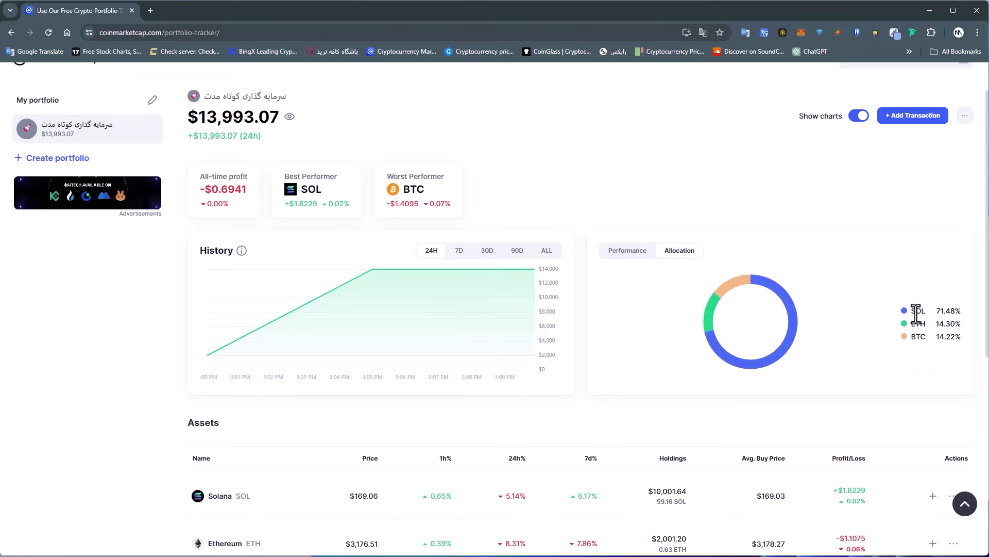
left_click_drag(937, 311, 958, 311)
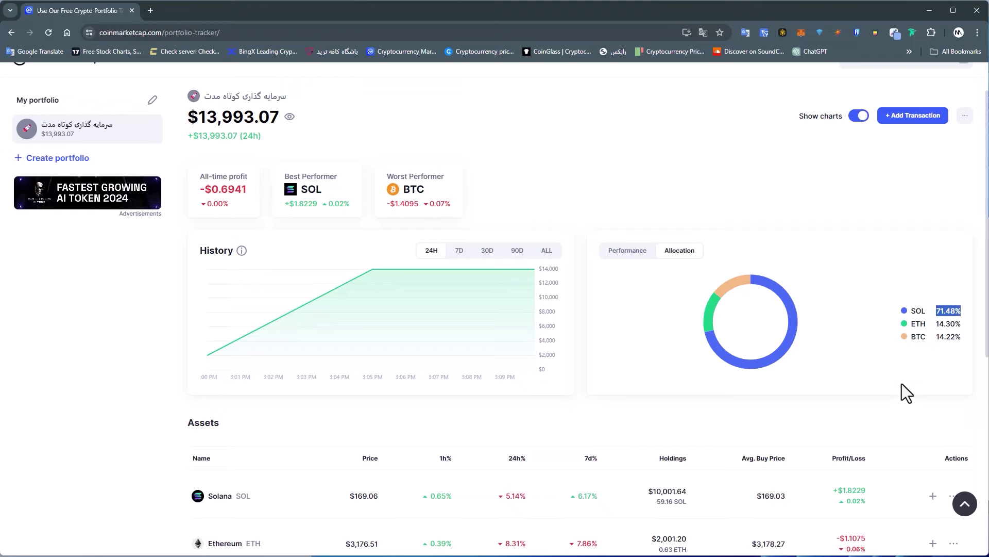
scroll(887, 397, "down", 2)
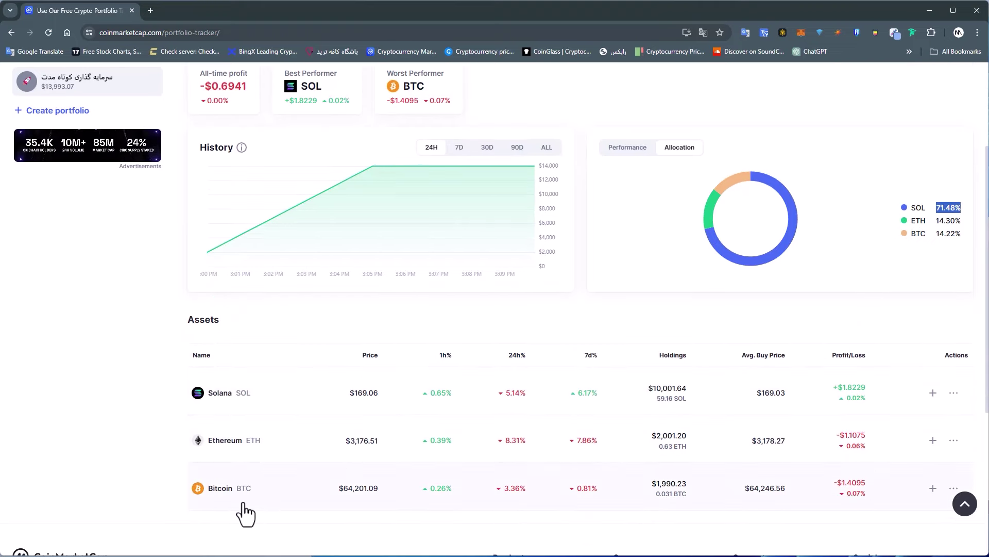
scroll(737, 224, "up", 1)
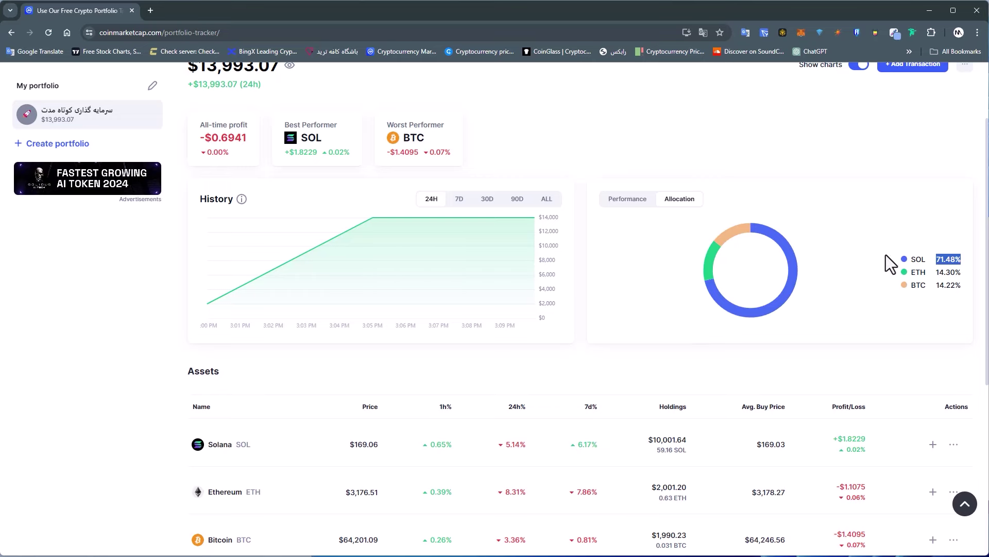
double_click(949, 285)
scroll(625, 371, "down", 2)
scroll(567, 392, "up", 1)
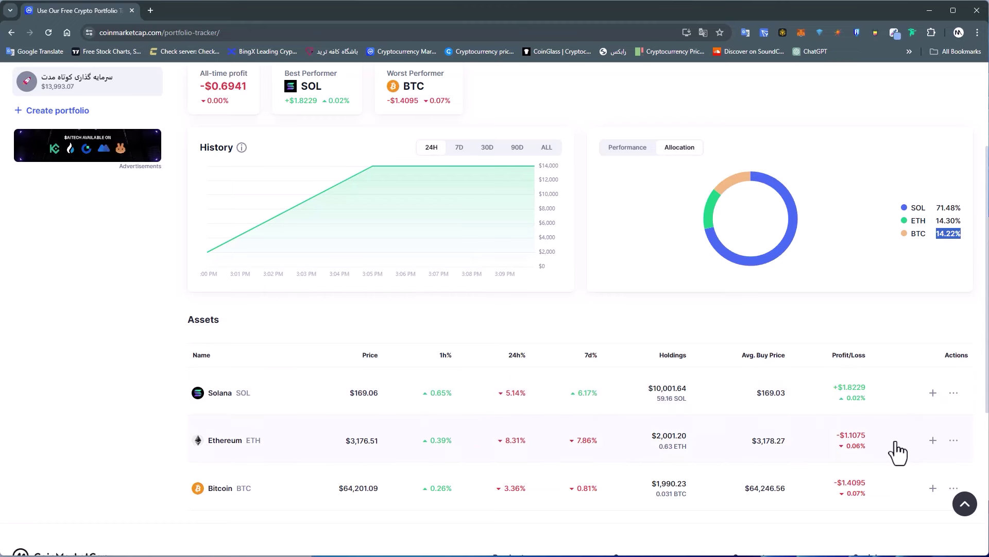
scroll(675, 463, "up", 1)
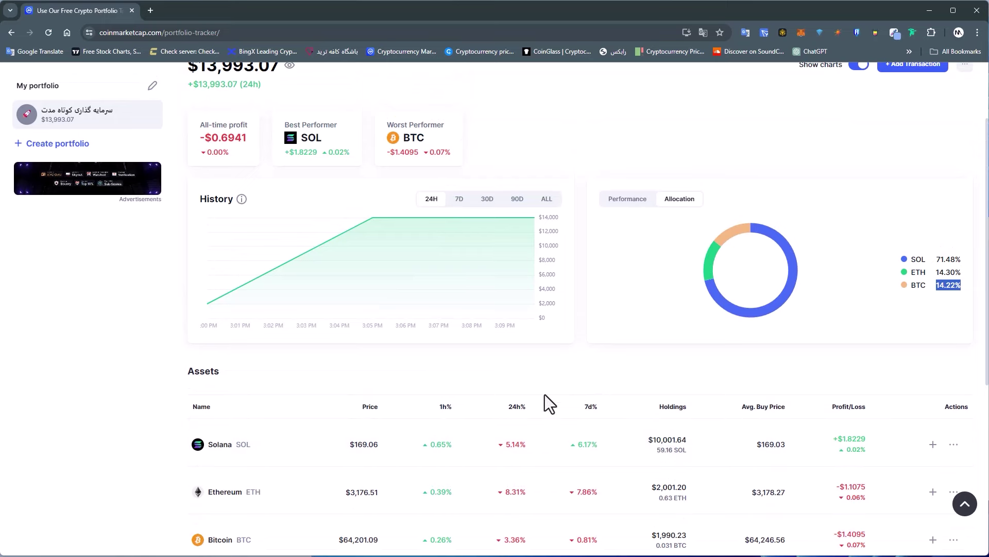
scroll(545, 394, "up", 2)
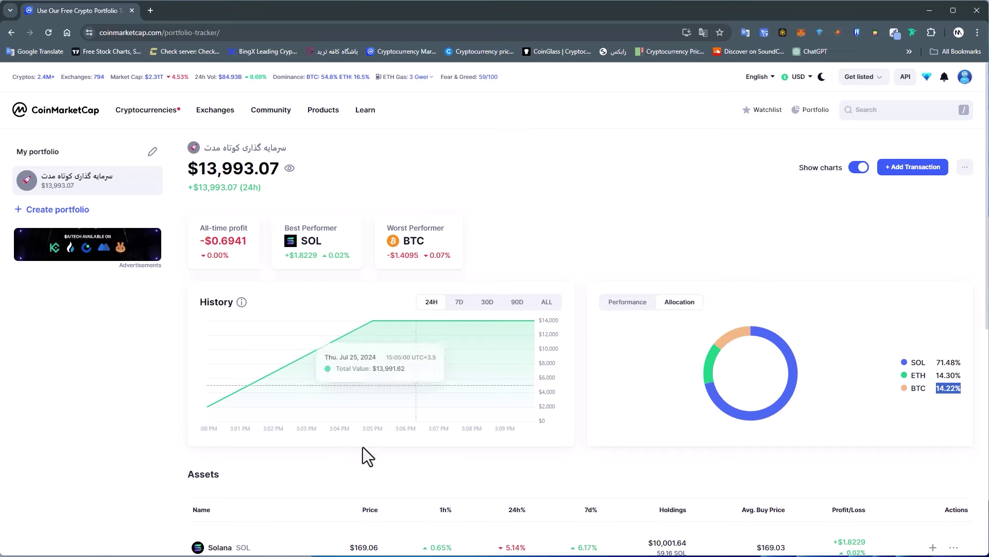
scroll(362, 447, "down", 2)
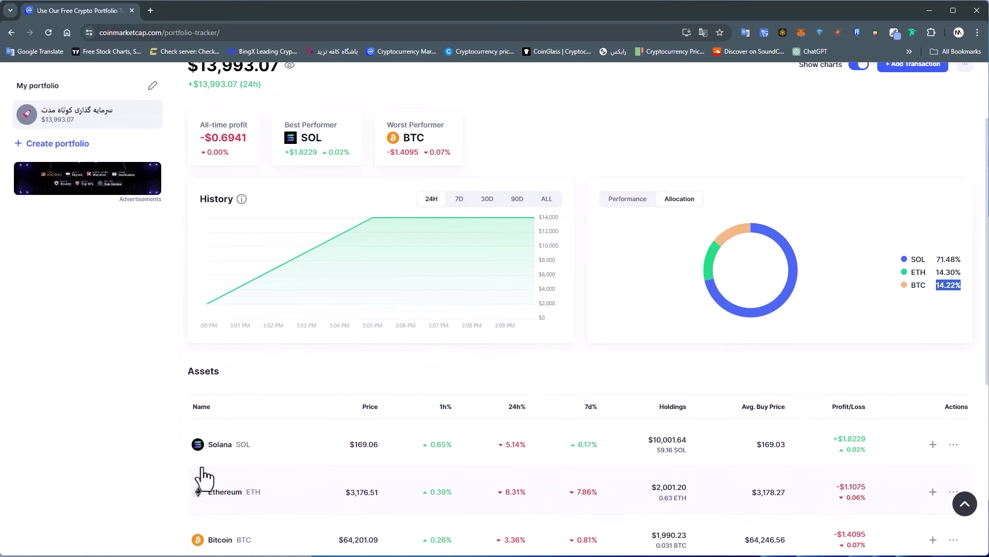
Examine the portfolio's all-time profit and its best and worst performers alongside the asset list.
scroll(473, 519, "up", 1)
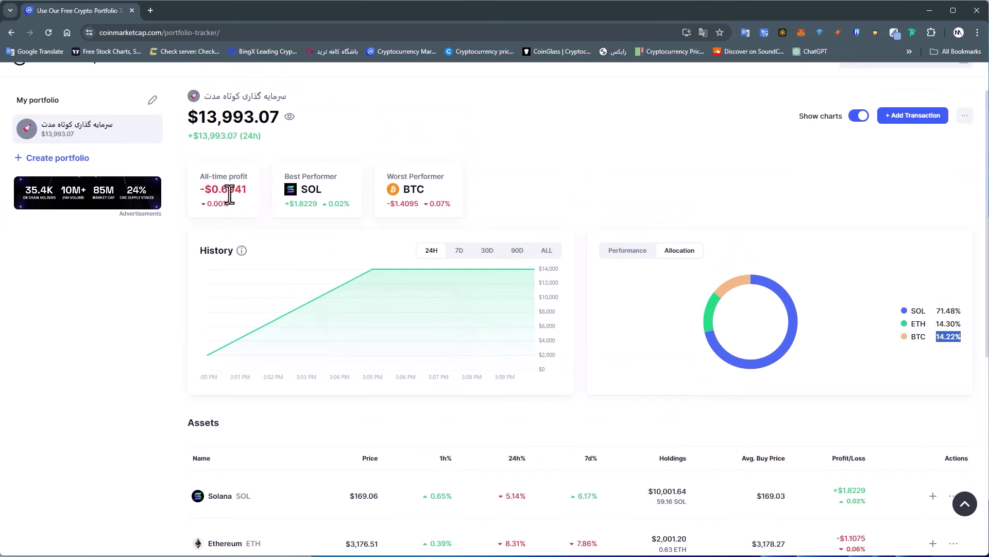
double_click(227, 190)
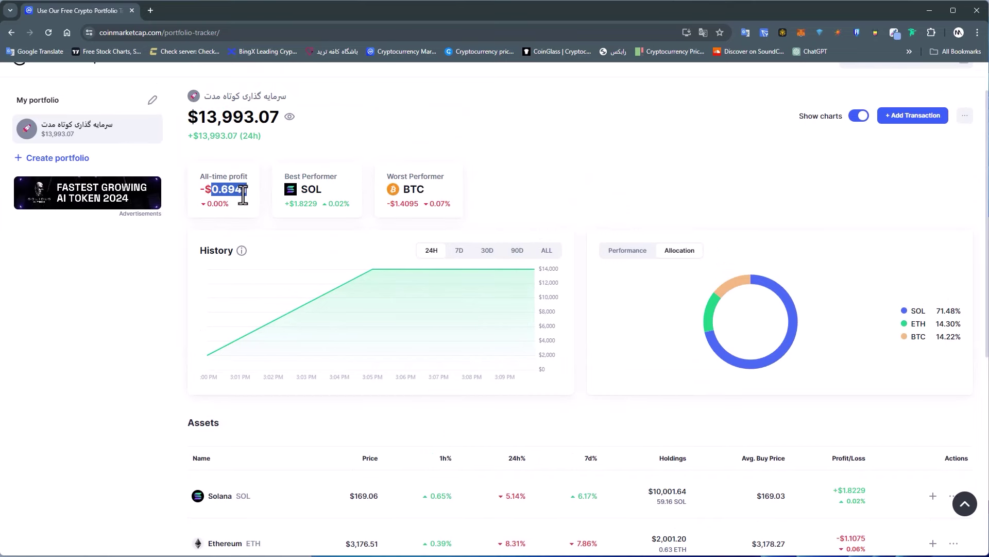
left_click(231, 191)
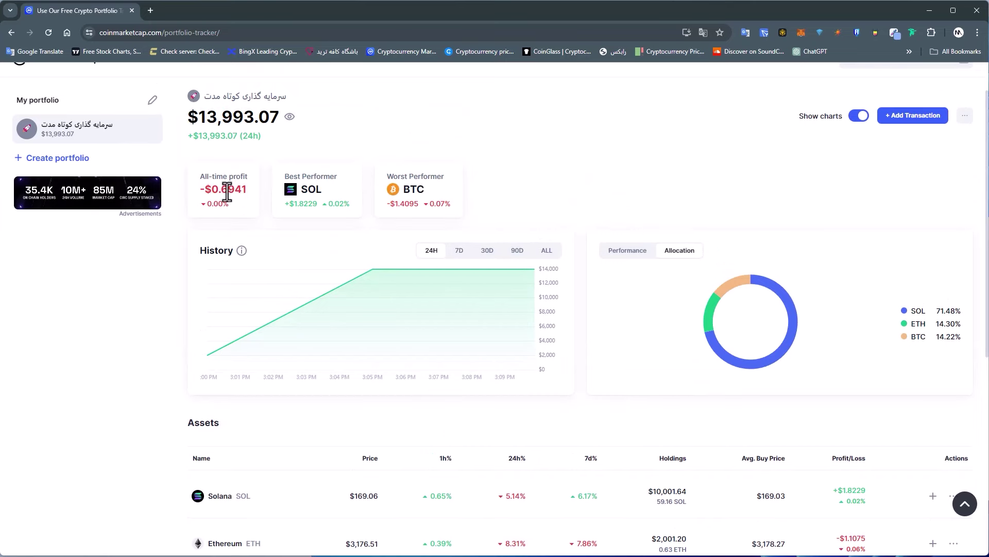
left_click_drag(223, 190, 243, 189)
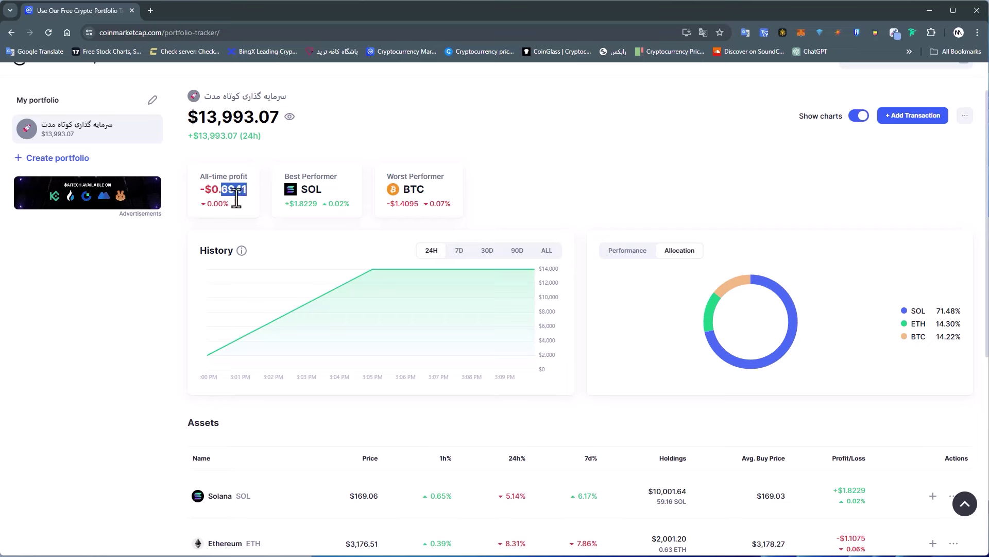
left_click(236, 198)
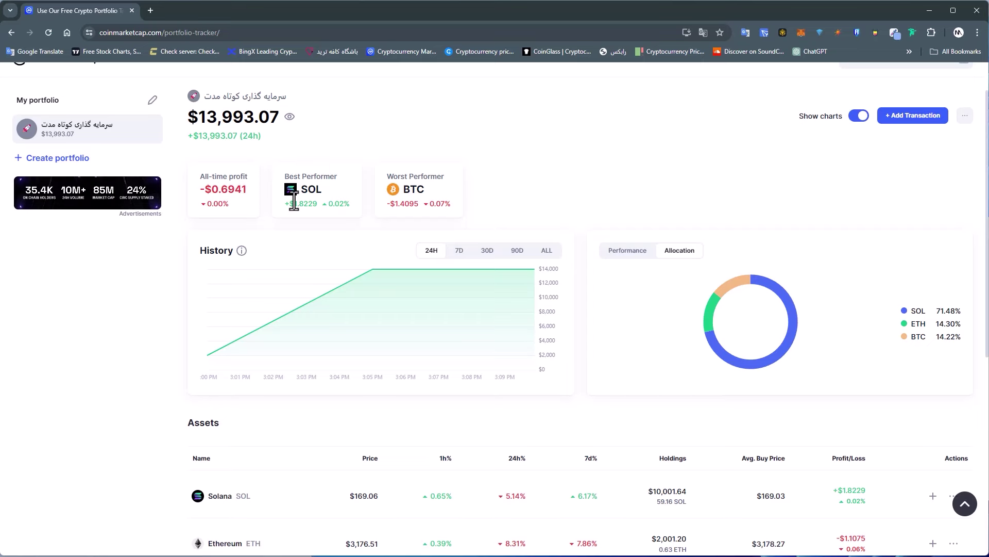
scroll(294, 201, "down", 1)
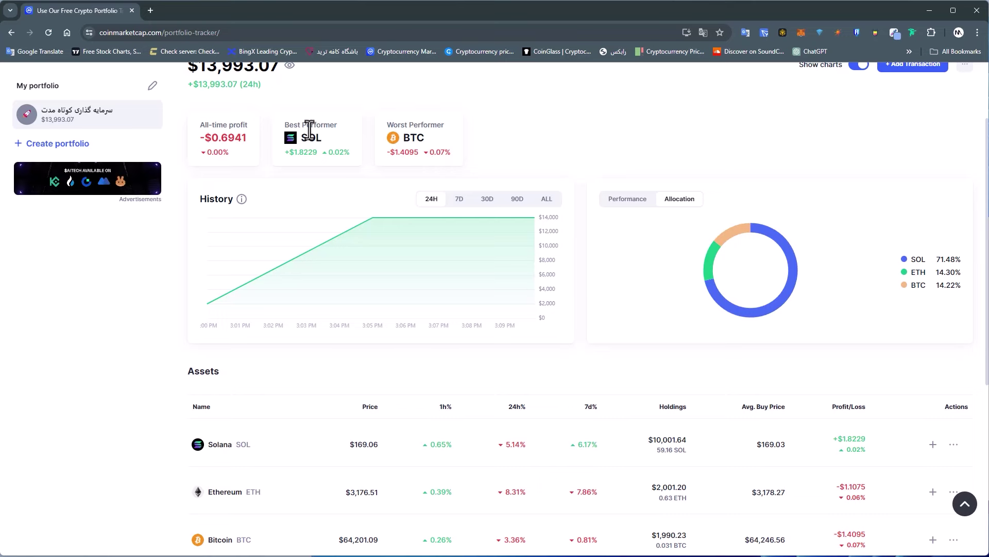
scroll(531, 203, "up", 2)
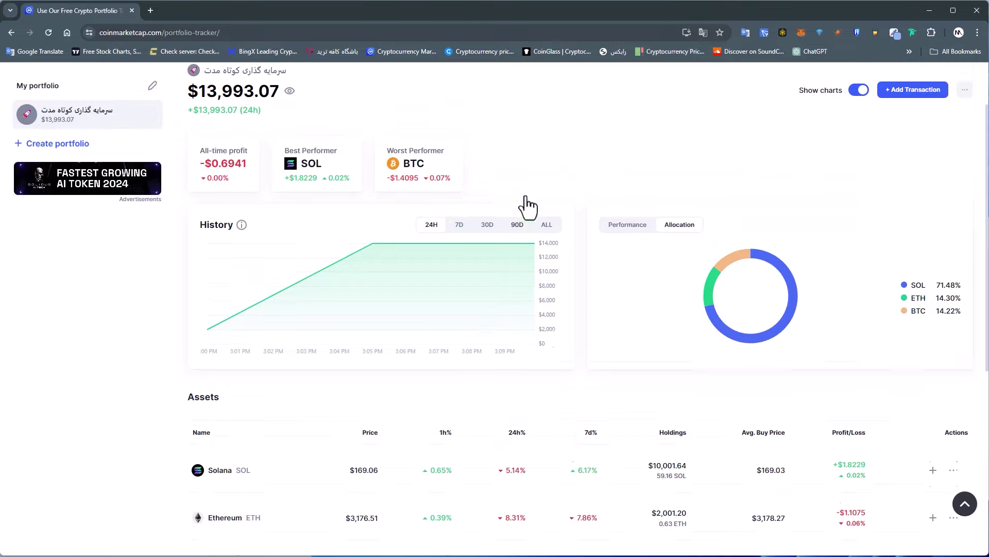
scroll(612, 378, "down", 4)
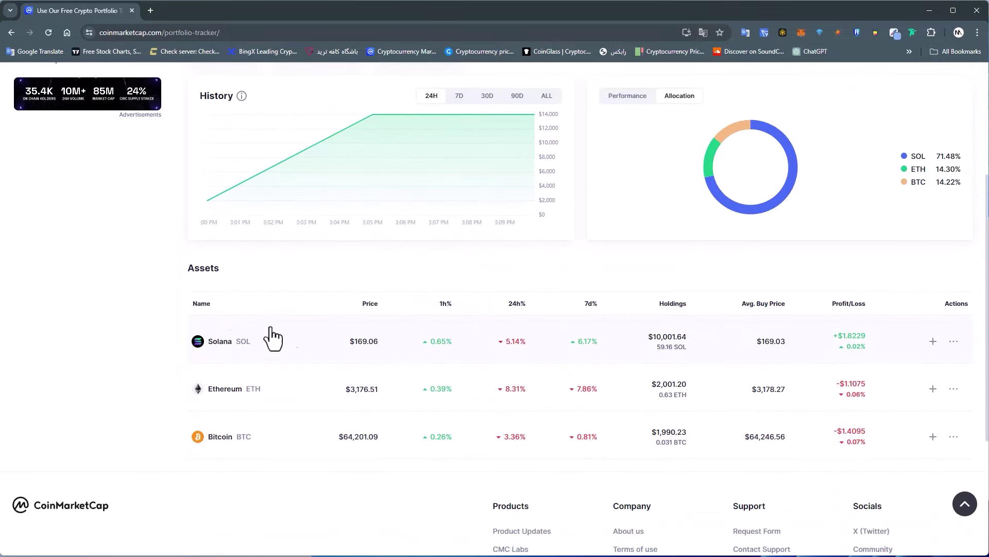
scroll(216, 360, "up", 2)
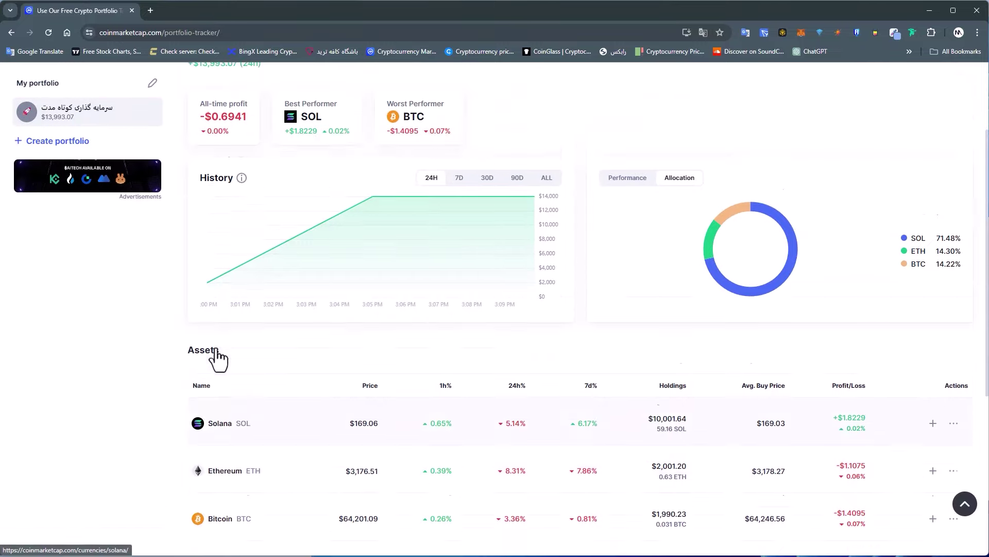
Review the portfolio's total value and 24-hour change, and look over the asset list again.
scroll(215, 354, "up", 3)
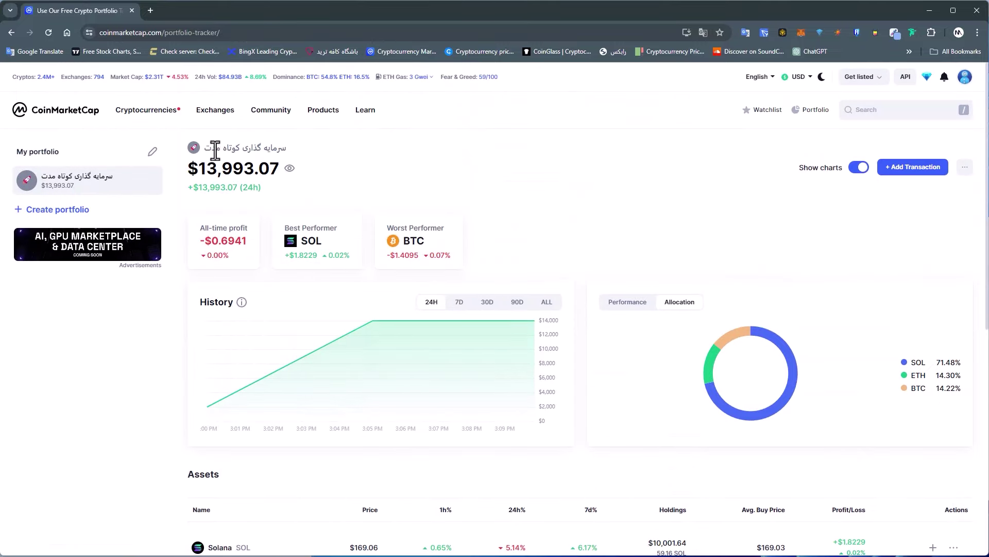
left_click_drag(198, 168, 249, 168)
left_click(223, 169)
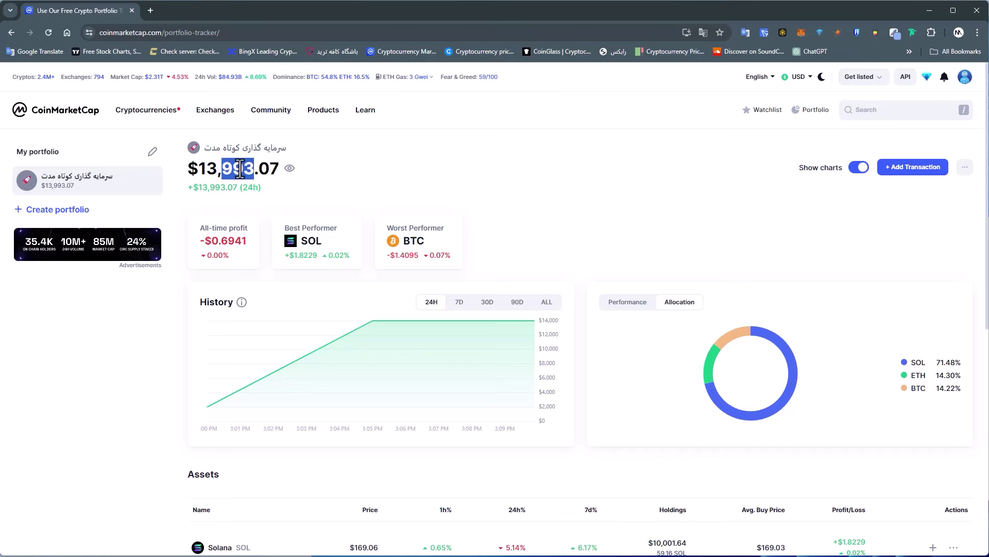
left_click(240, 168)
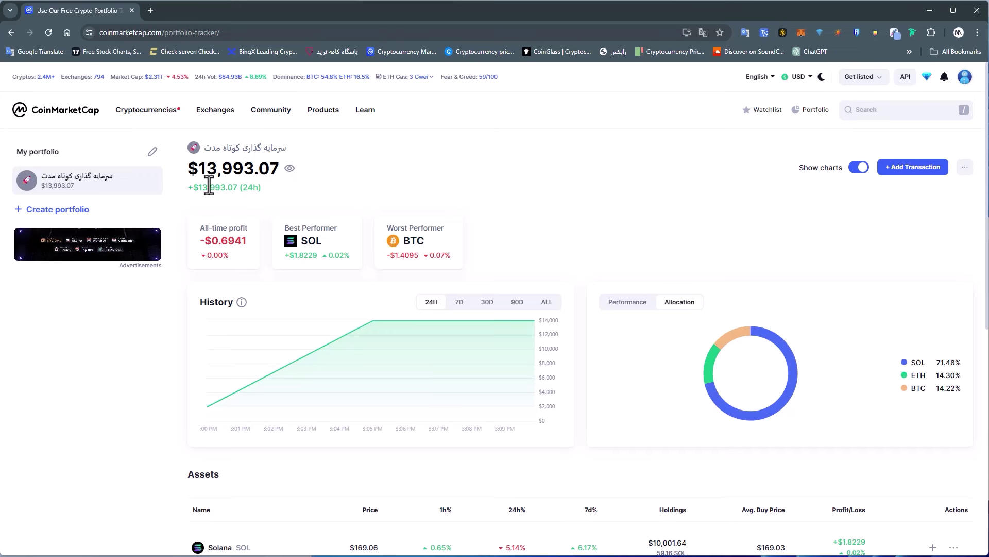
left_click_drag(198, 186, 289, 193)
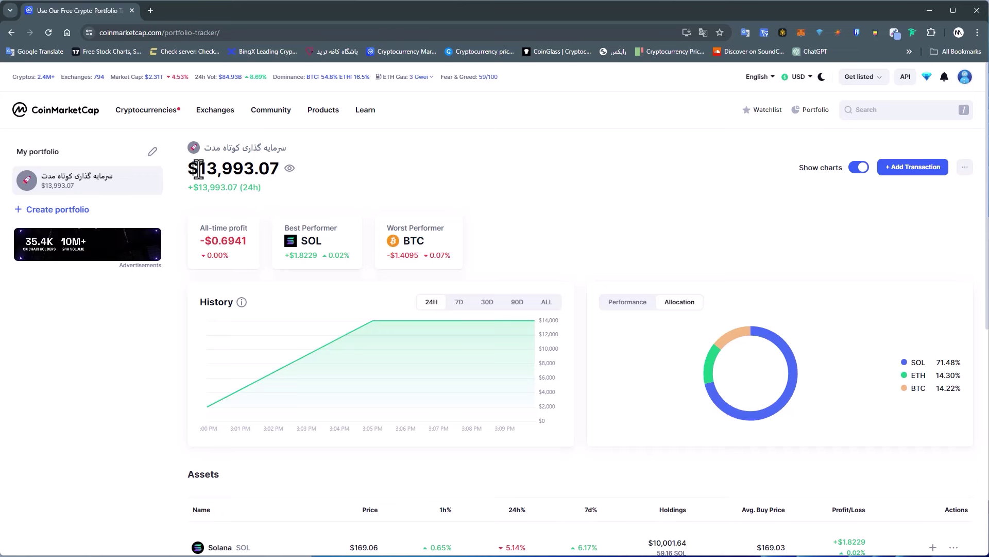
left_click_drag(199, 169, 278, 170)
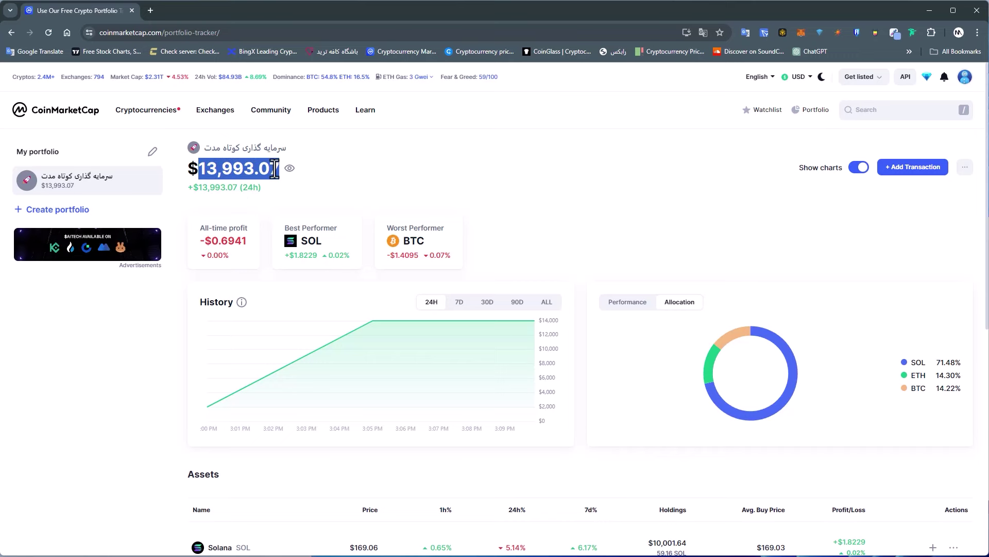
left_click(324, 171)
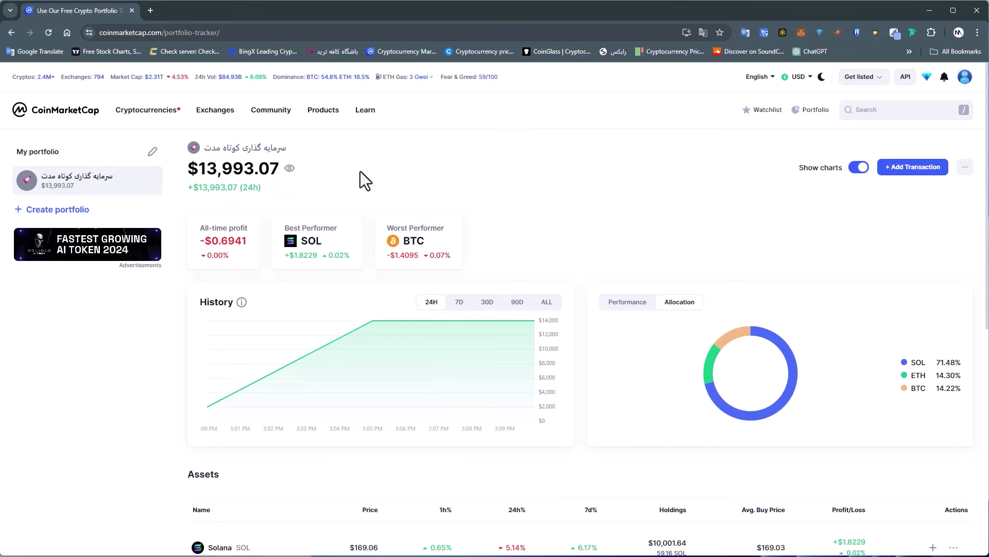
scroll(364, 187, "down", 4)
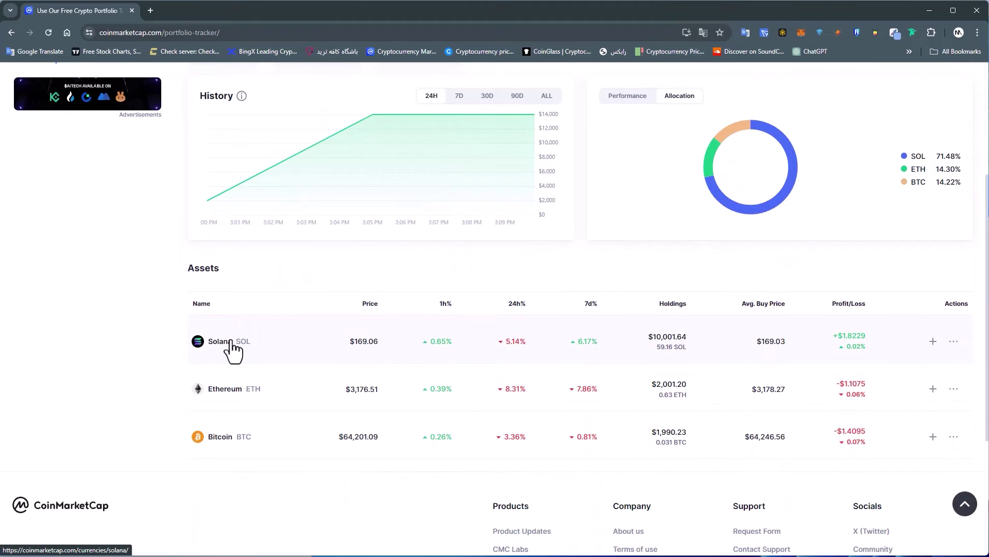
scroll(527, 353, "up", 4)
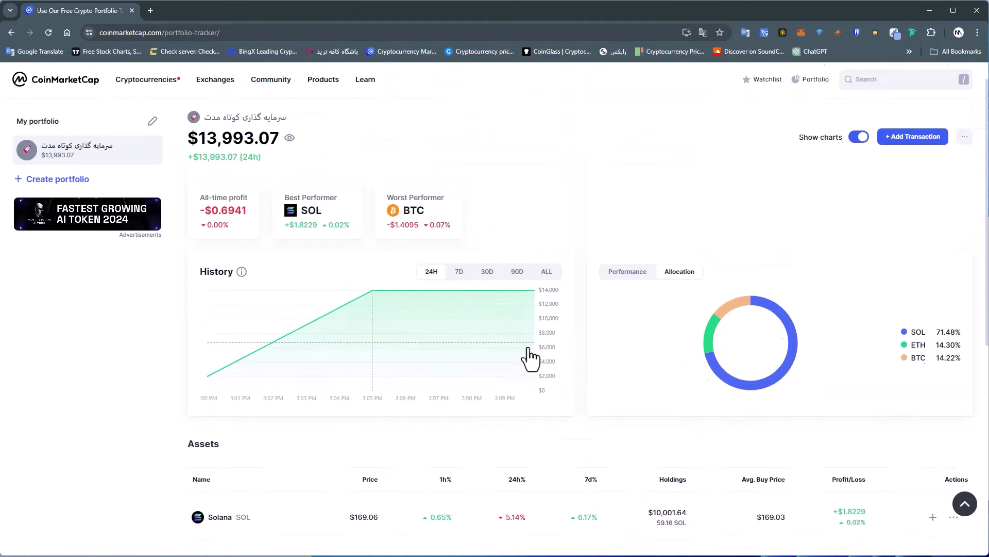
Add a sell transaction for 20 Solana at the prefilled price per coin of 168.93.
scroll(547, 294, "down", 2)
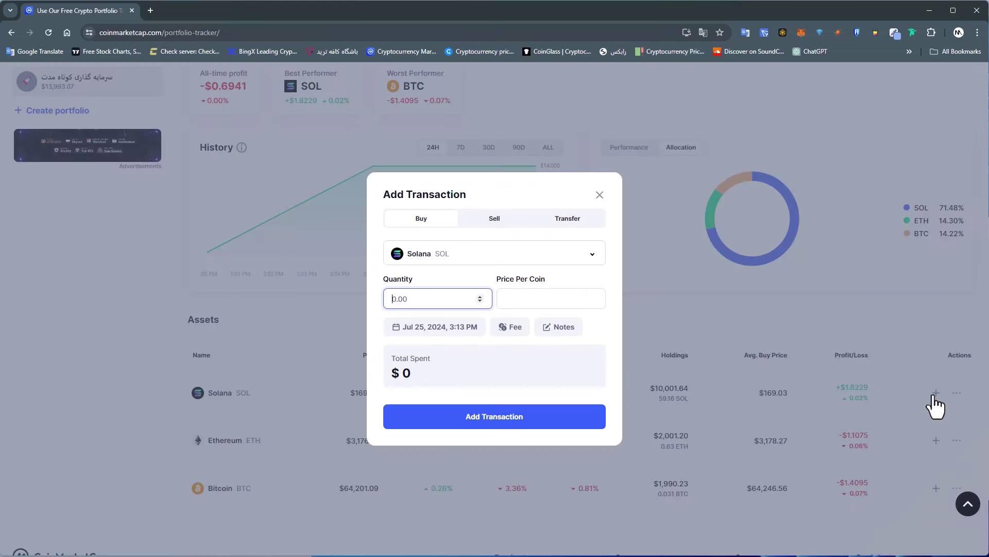
left_click(933, 393)
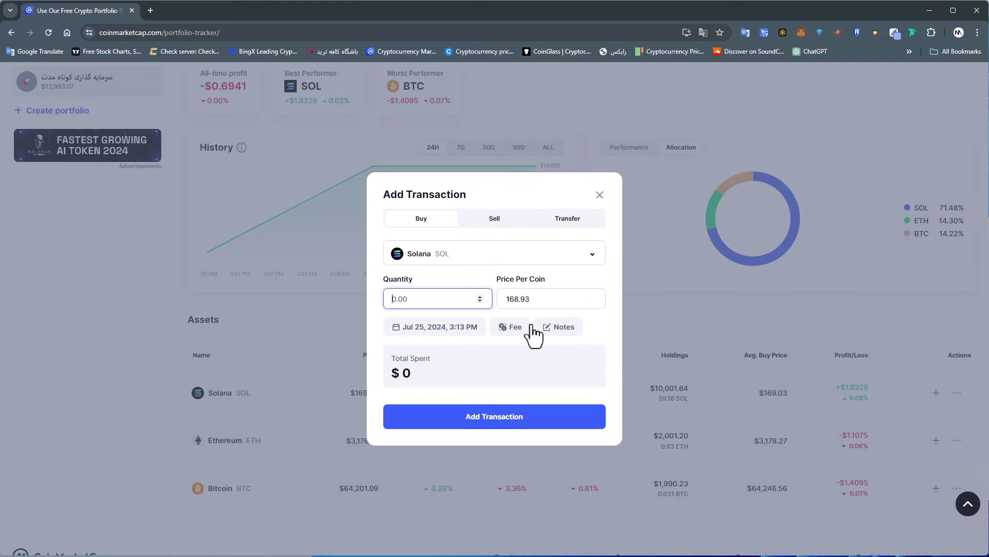
left_click(496, 216)
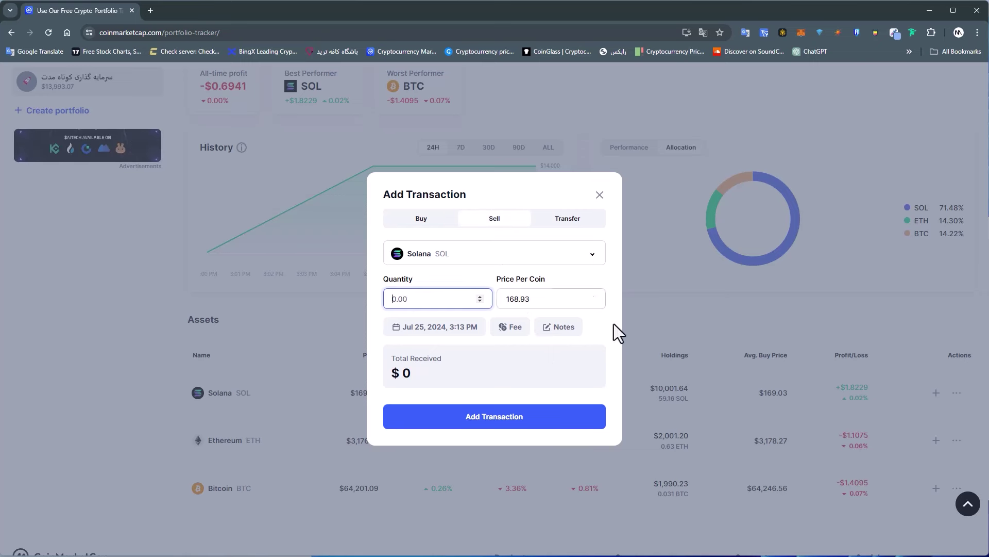
type("20")
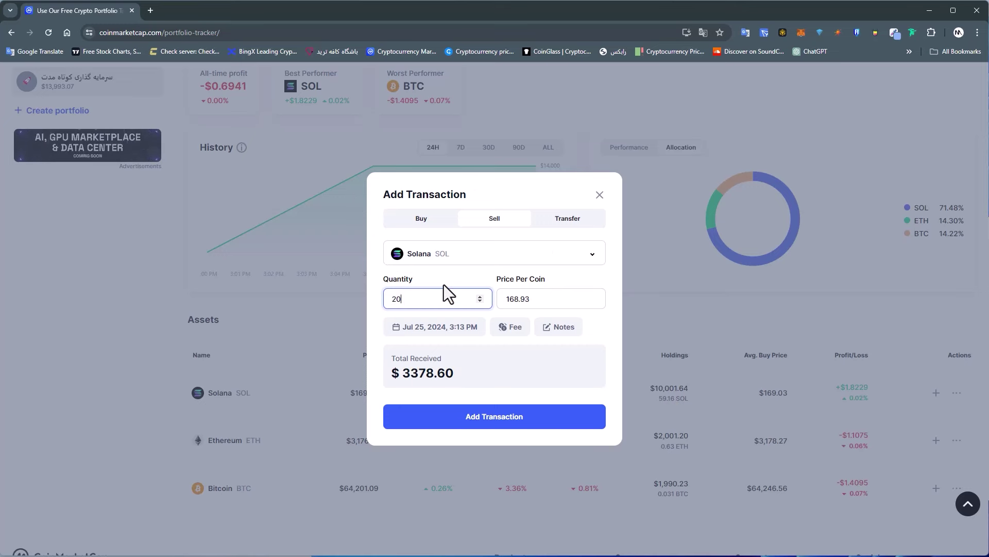
left_click(498, 422)
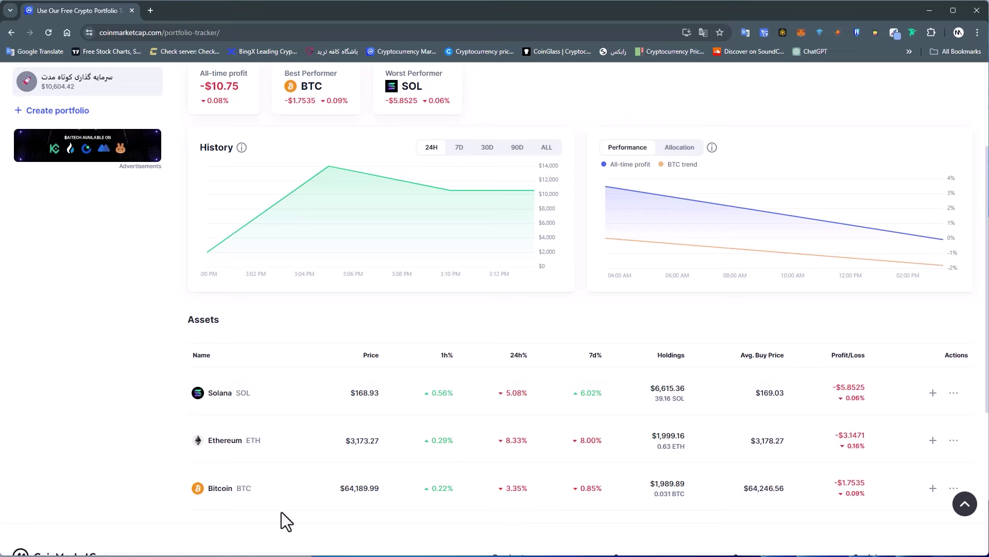
Check the portfolio's total value and the Solana holding after the sale.
scroll(689, 458, "up", 3)
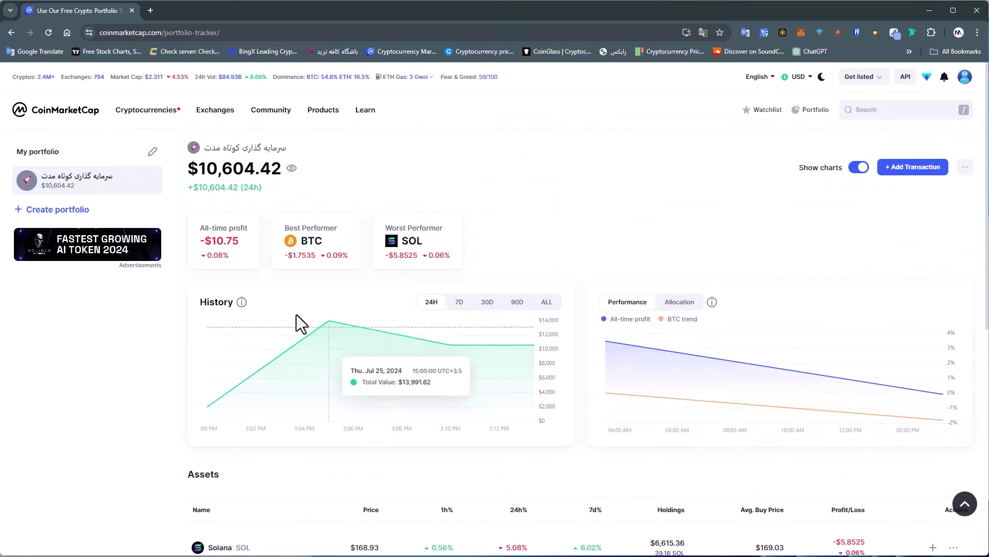
left_click_drag(289, 147, 355, 175)
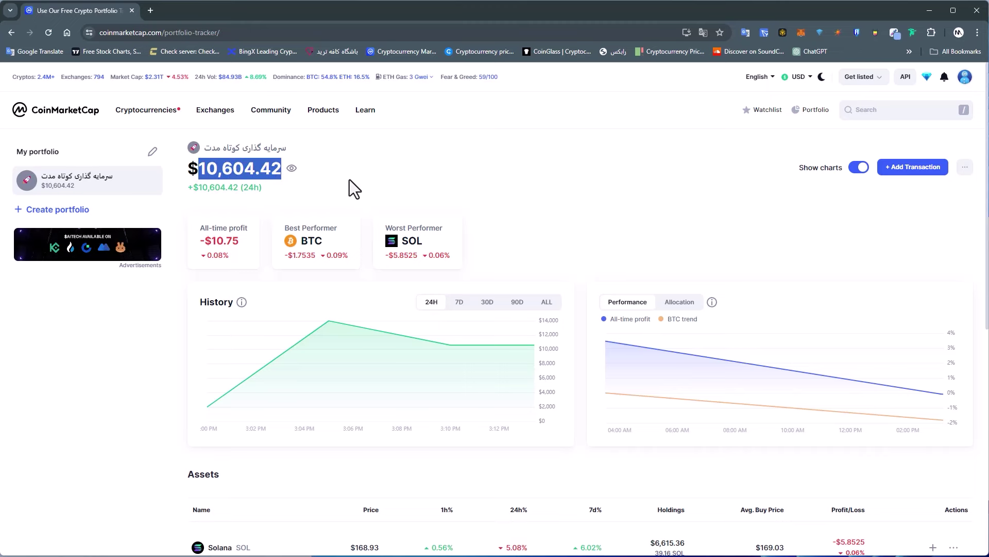
left_click(350, 180)
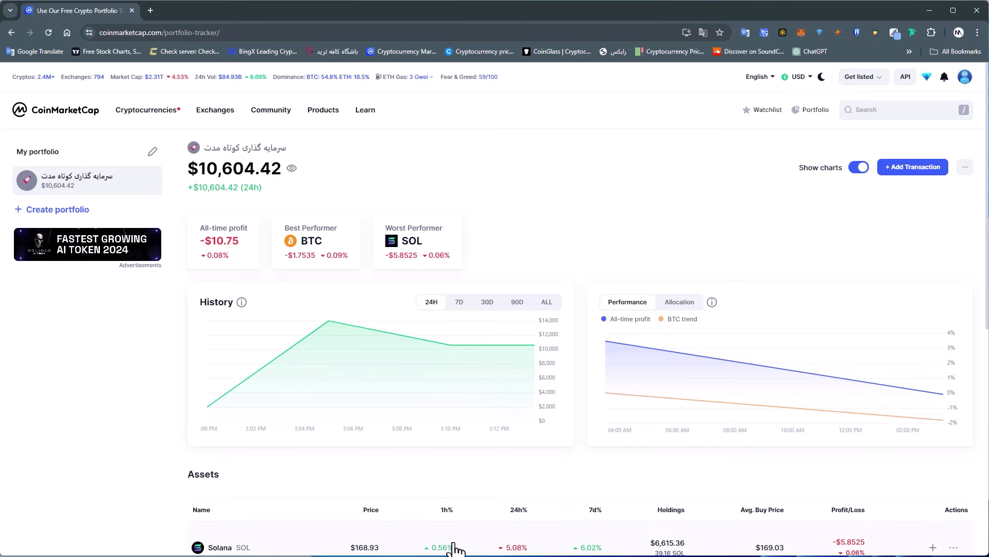
scroll(448, 541, "down", 1)
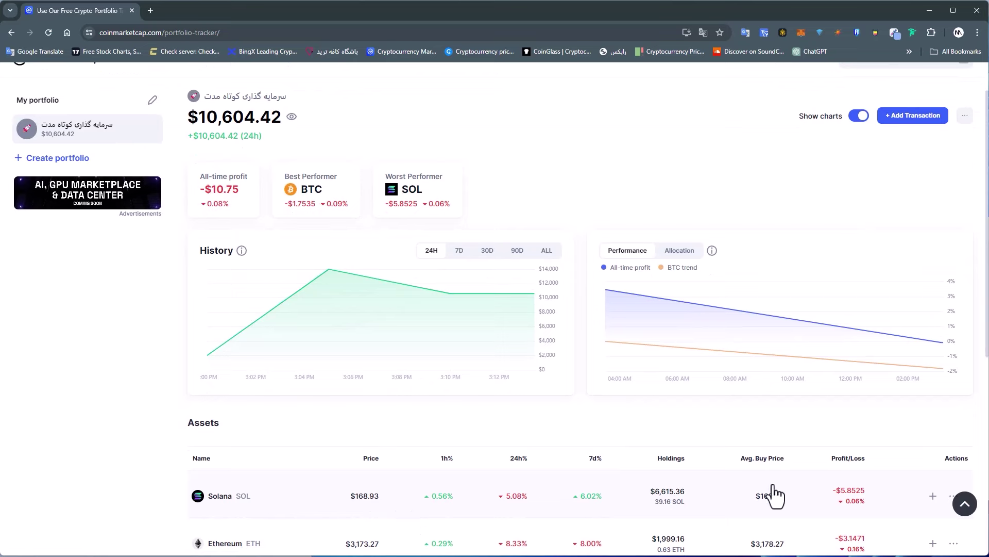
scroll(534, 463, "up", 1)
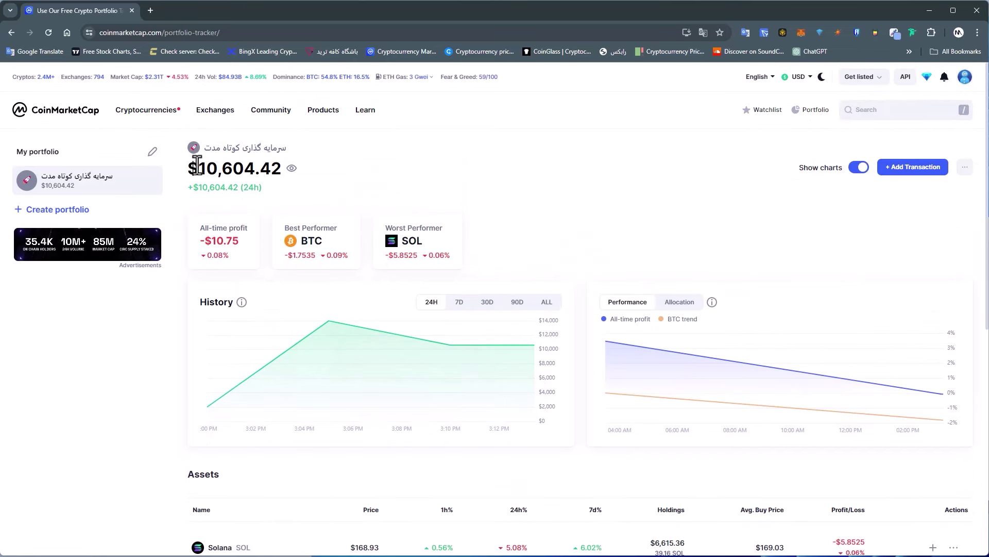
left_click_drag(200, 168, 261, 168)
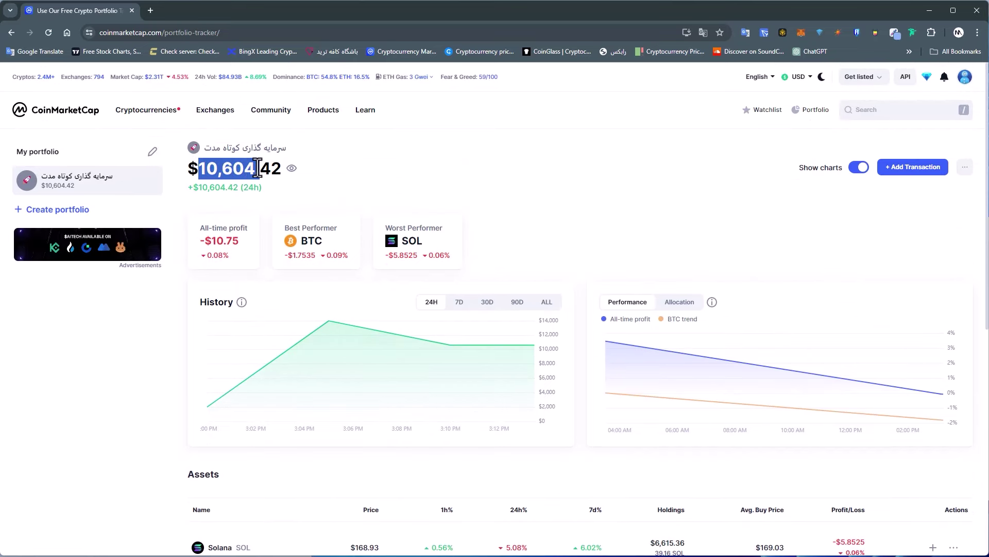
left_click(320, 197)
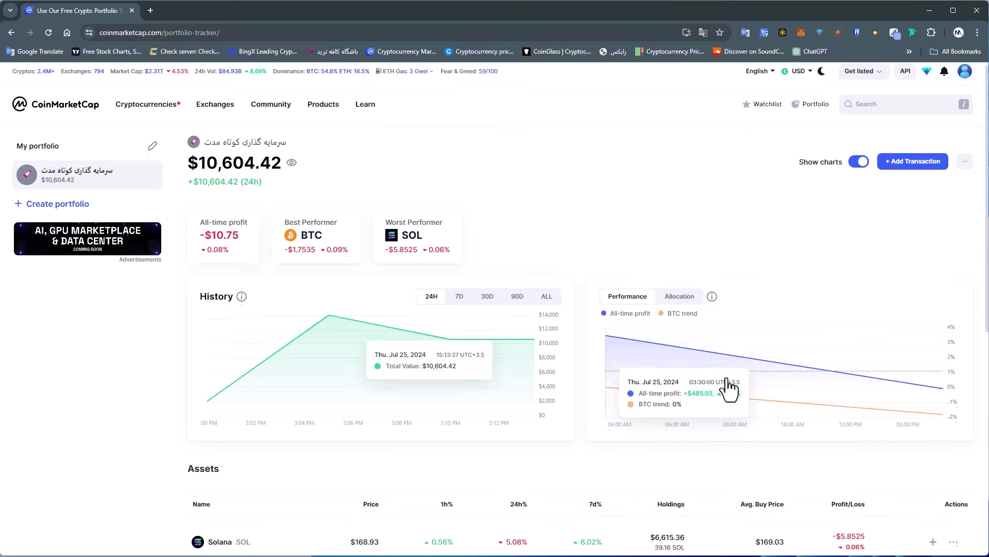
Remove Bitcoin and all its transactions from the portfolio, and check the portfolio's total value.
scroll(747, 392, "down", 3)
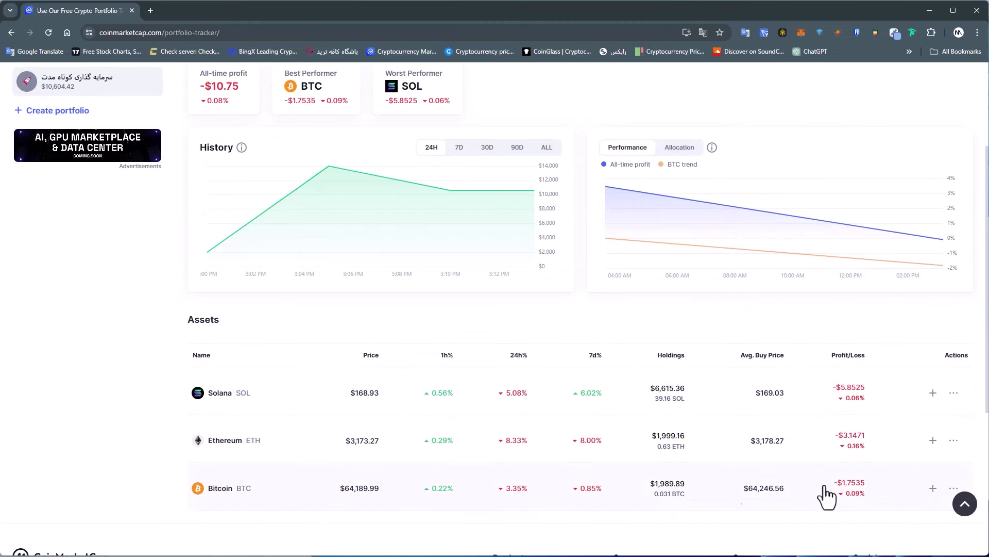
left_click(953, 488)
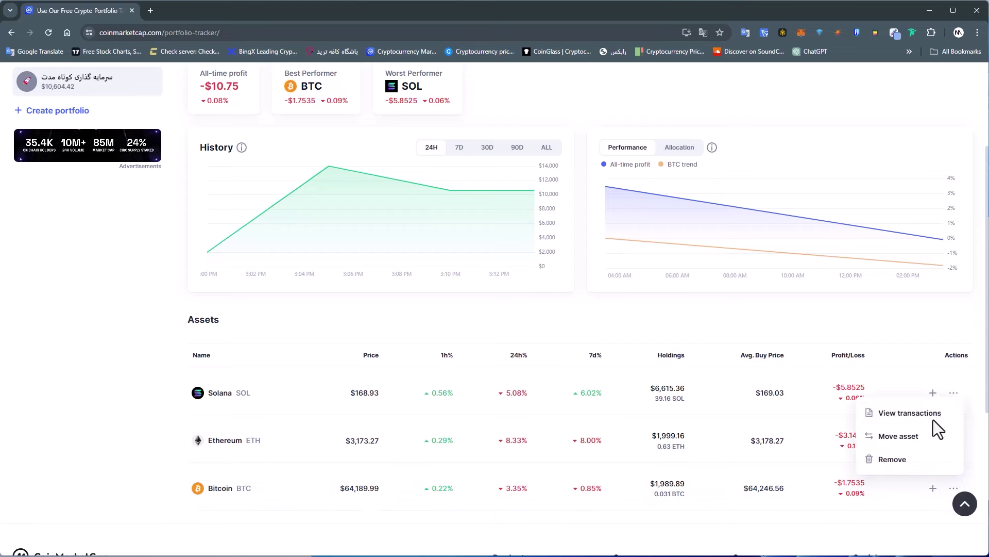
left_click(889, 460)
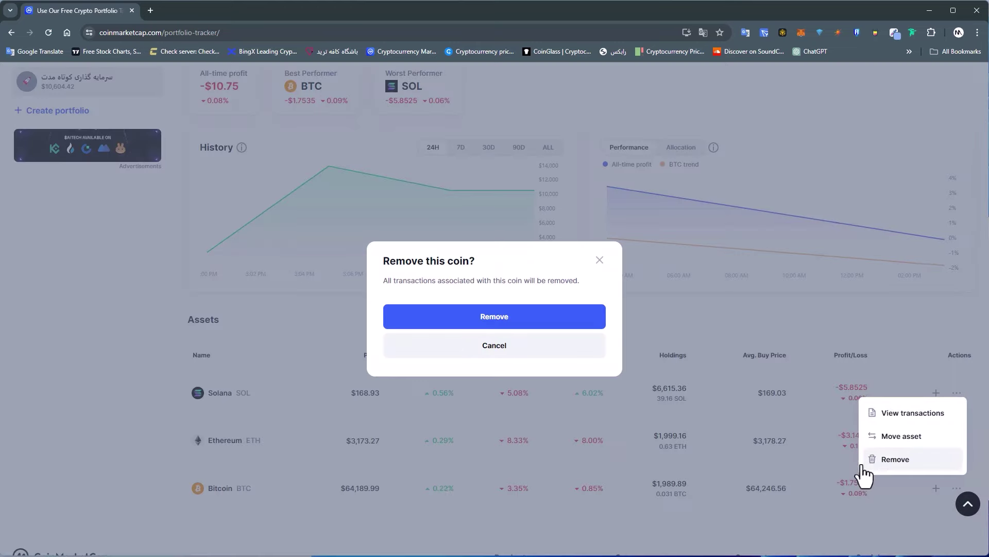
left_click(486, 318)
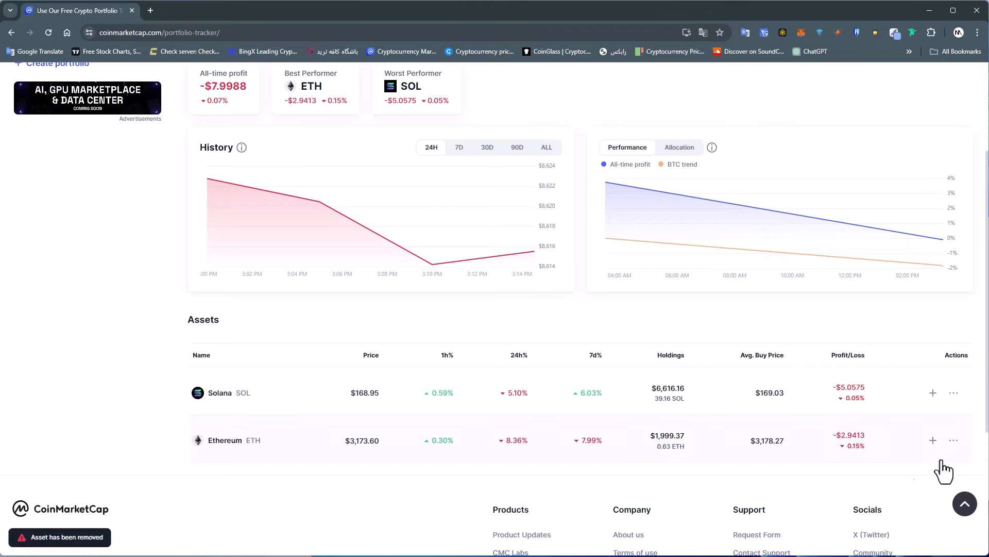
scroll(257, 384, "up", 3)
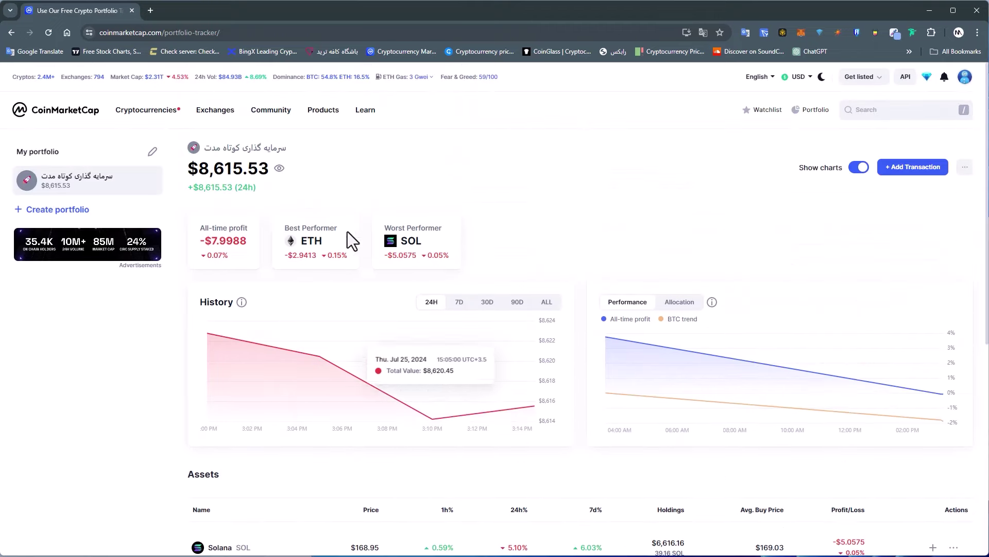
left_click_drag(199, 168, 270, 168)
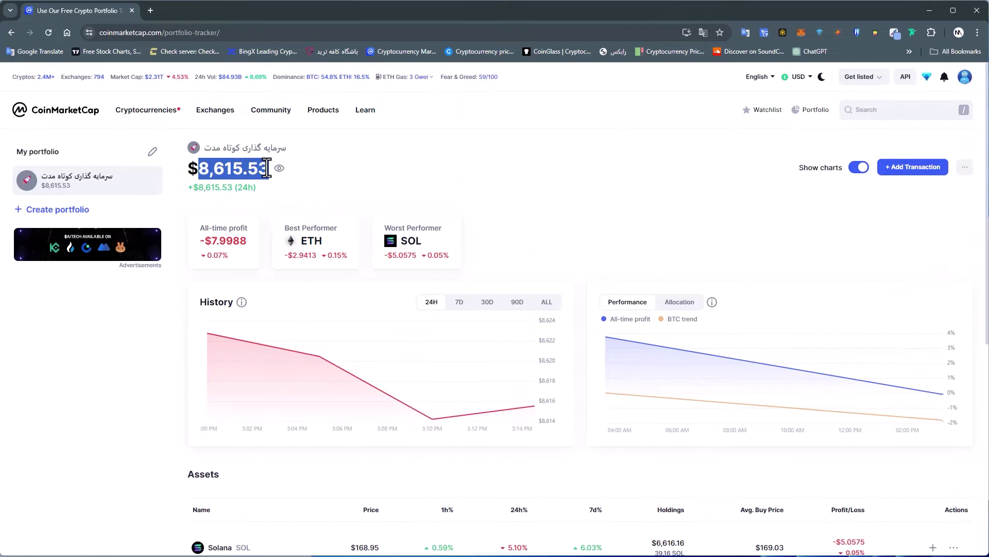
Look over the remaining Solana and Ethereum assets and check the portfolio's total value.
scroll(274, 492, "down", 3)
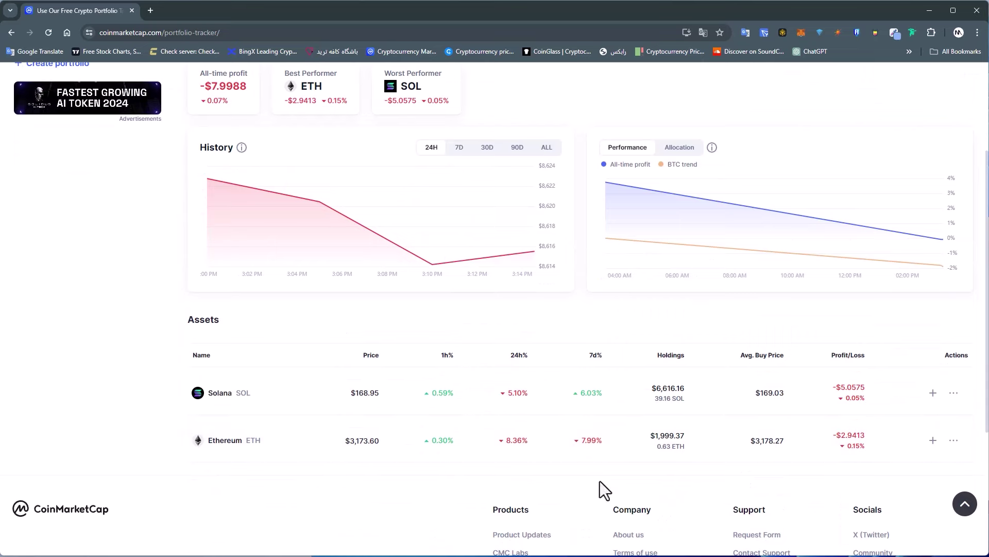
scroll(320, 304, "up", 3)
left_click(211, 171)
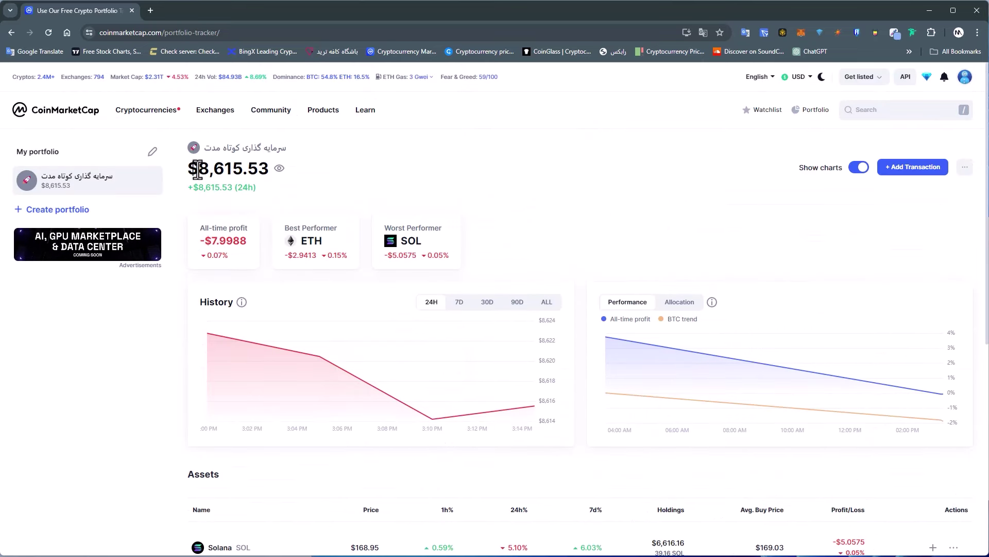
left_click_drag(198, 168, 270, 166)
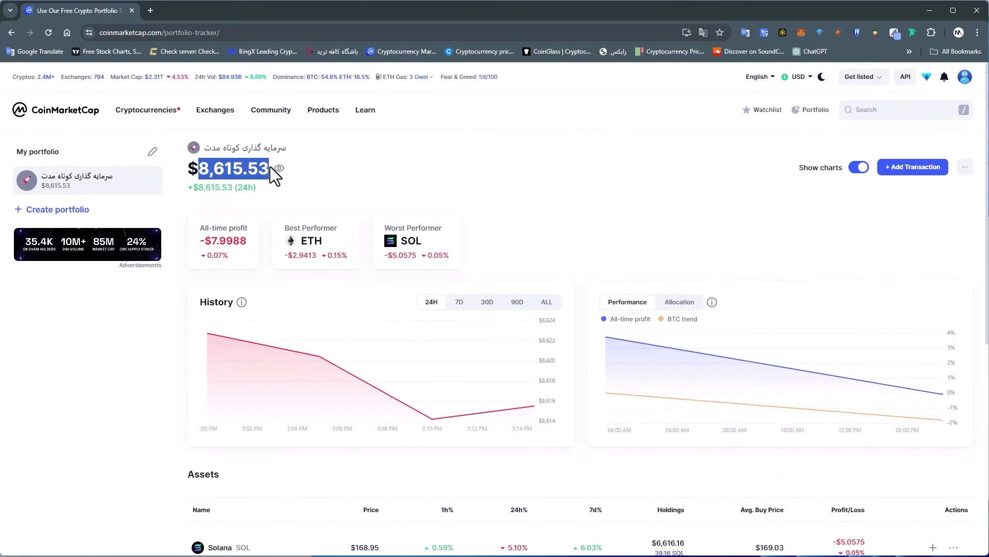
left_click(365, 171)
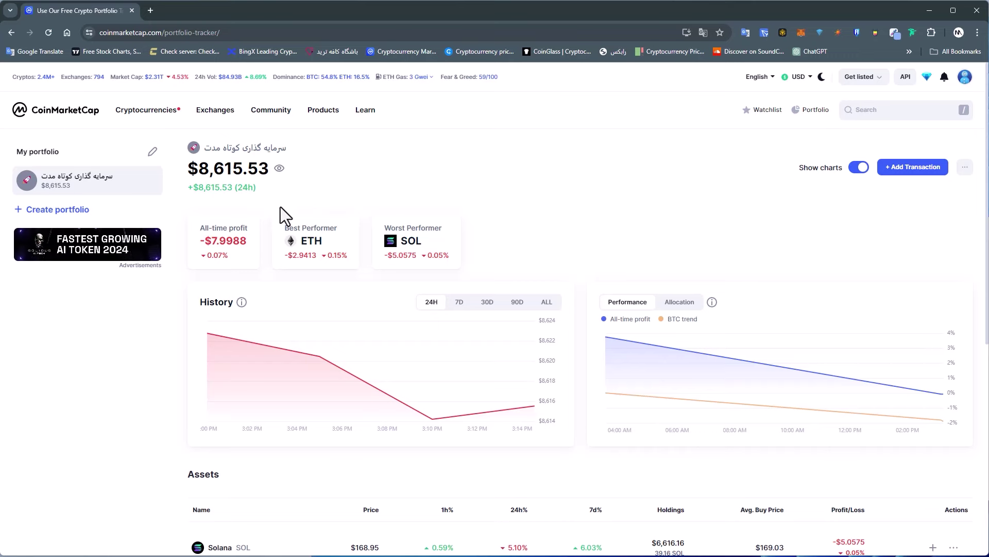
Create a second portfolio for manually added transactions, named "سرمایه گذاری بلند مدت".
left_click(53, 212)
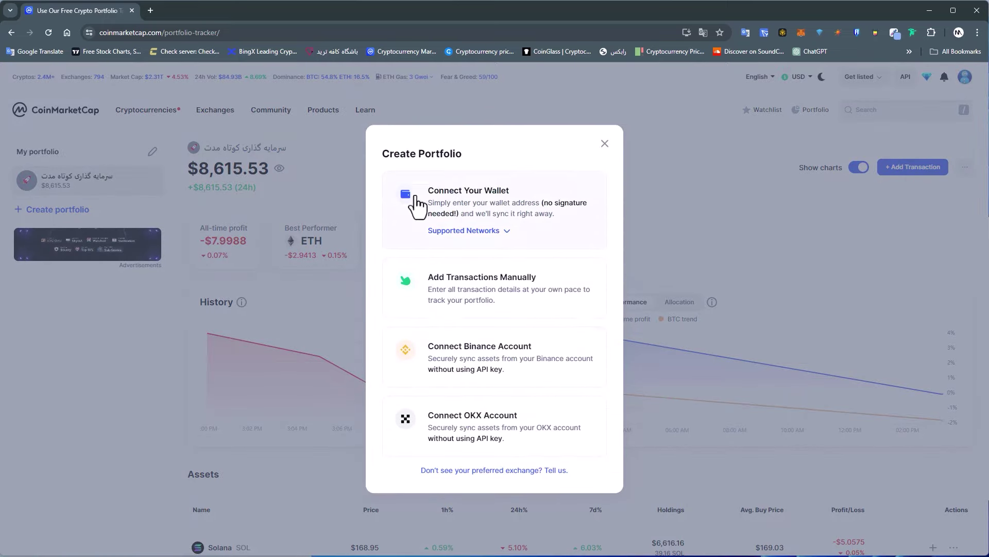
left_click(541, 283)
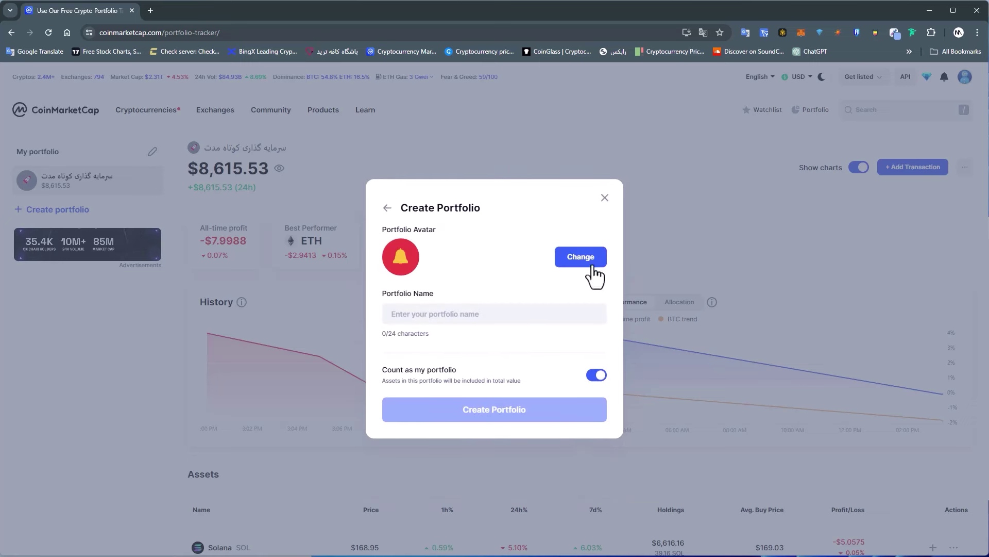
left_click(441, 308)
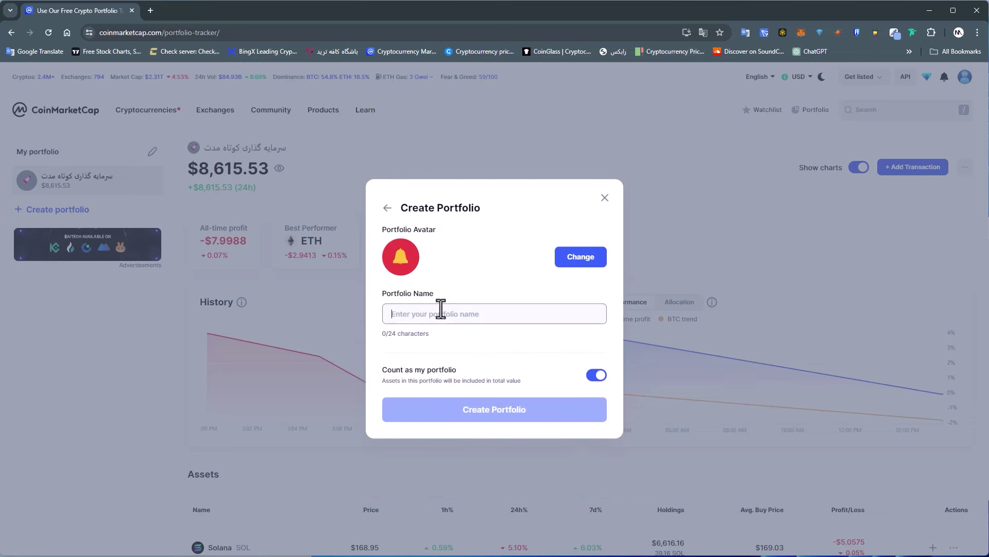
type("سرمایه گ")
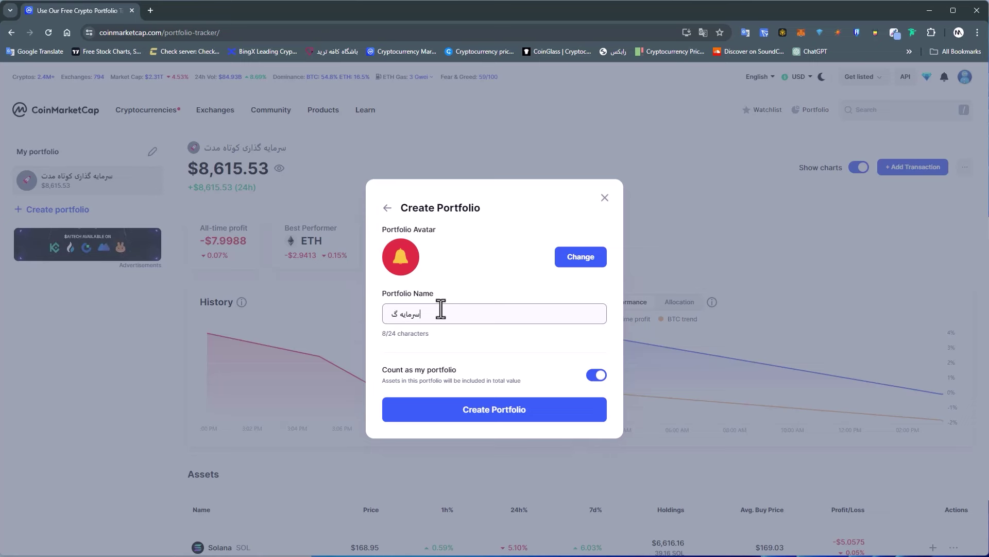
type("ذاری بلند ")
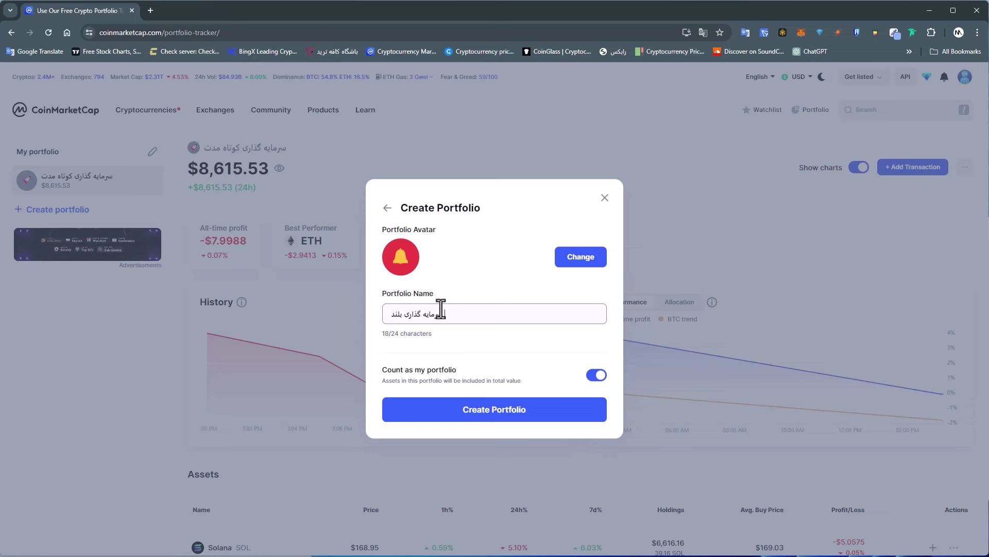
type("مدت")
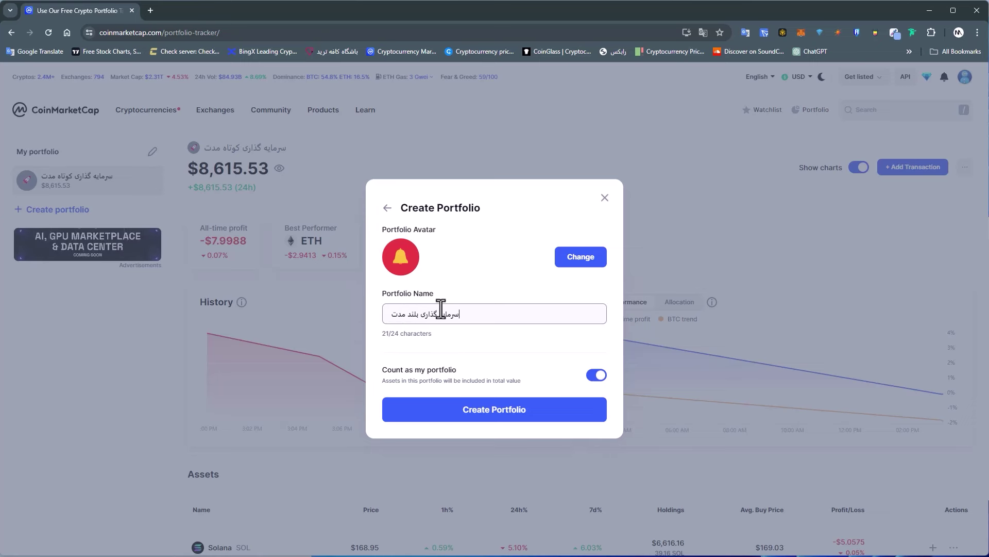
left_click(490, 410)
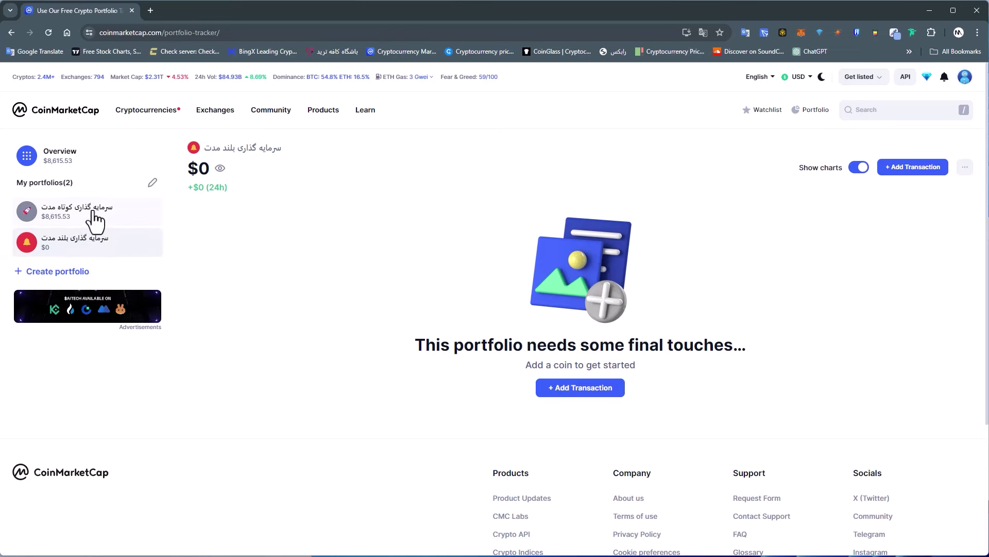
Open the portfolio "سرمایه گذاری کوتاه مدت" and look over its charts and asset list.
left_click(61, 221)
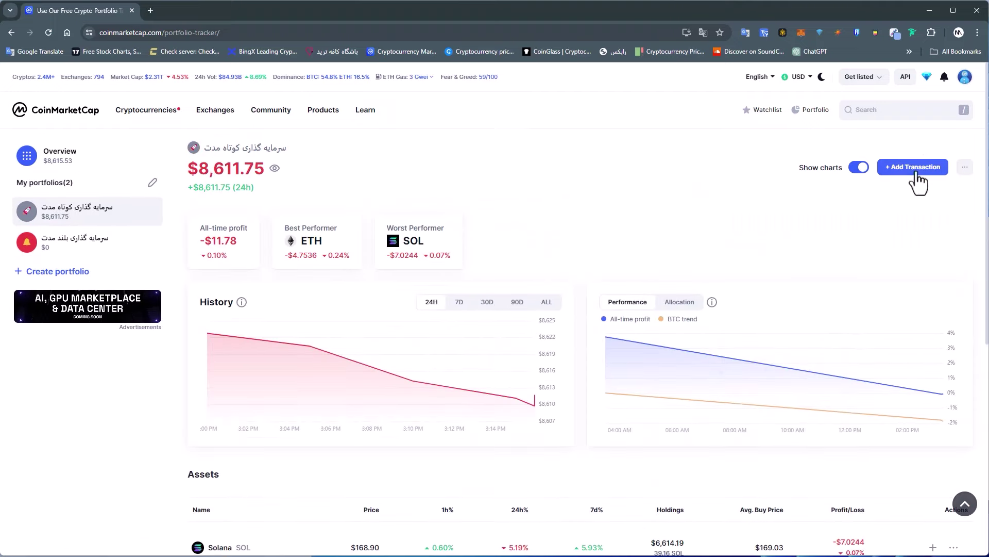
scroll(801, 410, "down", 3)
scroll(801, 411, "down", 1)
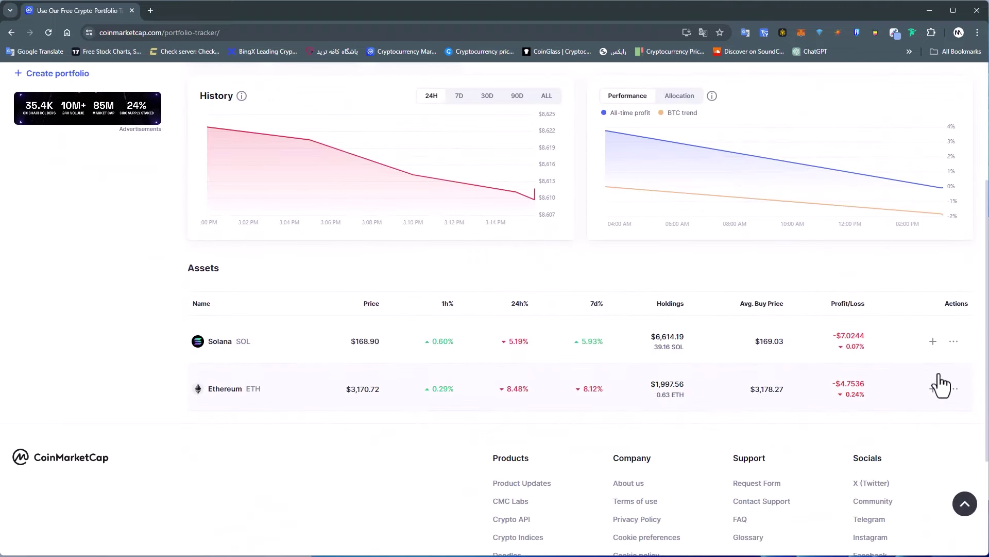
scroll(616, 323, "up", 4)
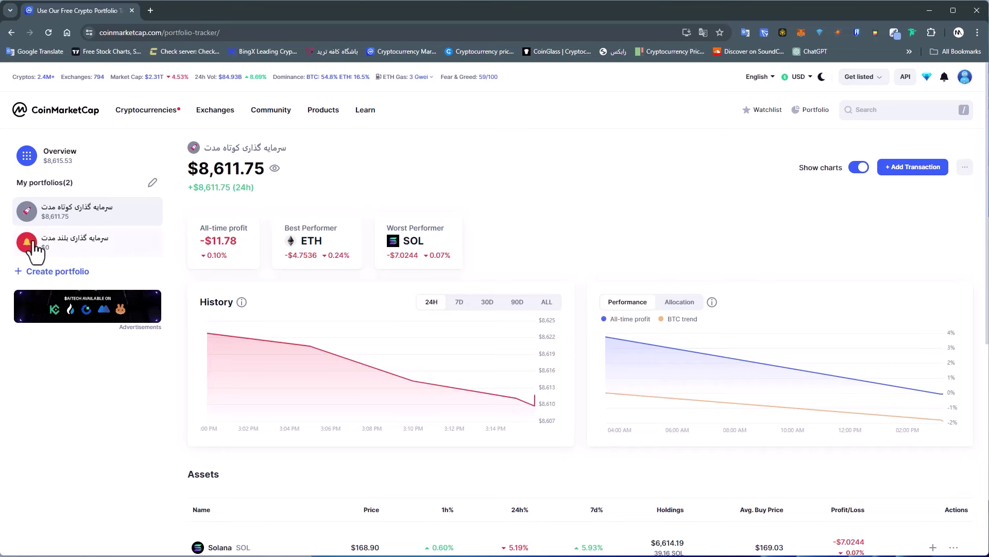
Add a buy transaction for 500 XRP at the prefilled price per coin of 0.608 to the portfolio "سرمایه گذاری بلند مدت".
left_click(80, 250)
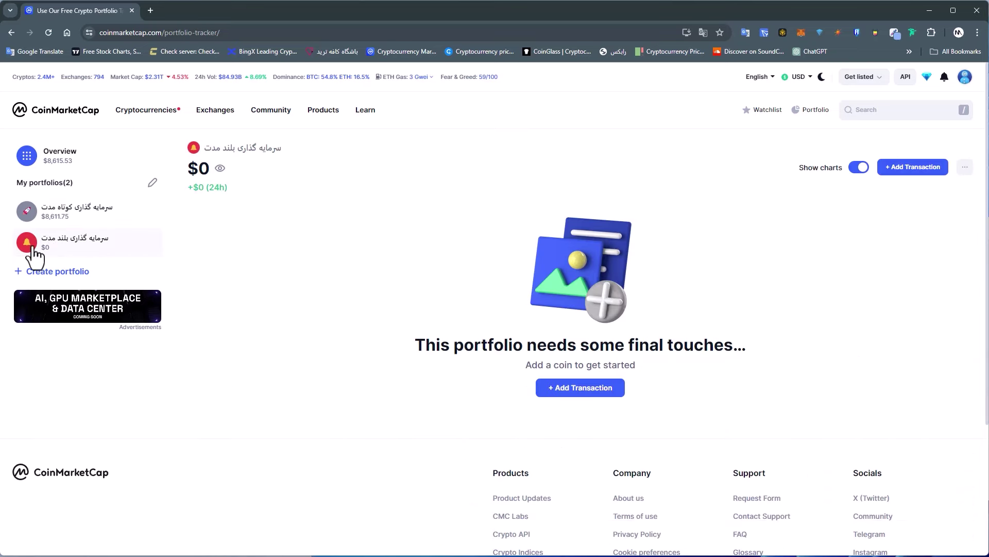
scroll(451, 303, "down", 4)
scroll(762, 331, "up", 3)
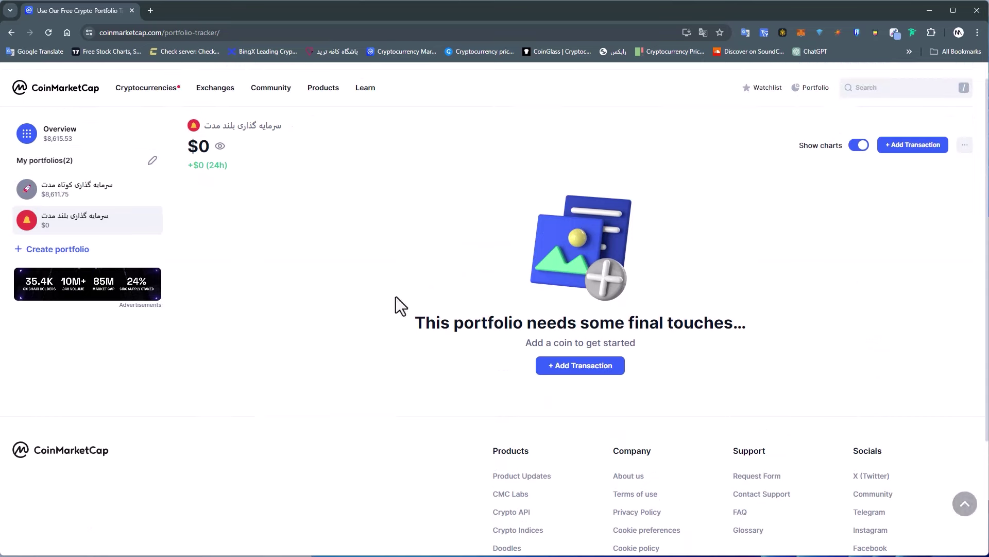
scroll(767, 419, "down", 1)
left_click(912, 94)
left_click(939, 123)
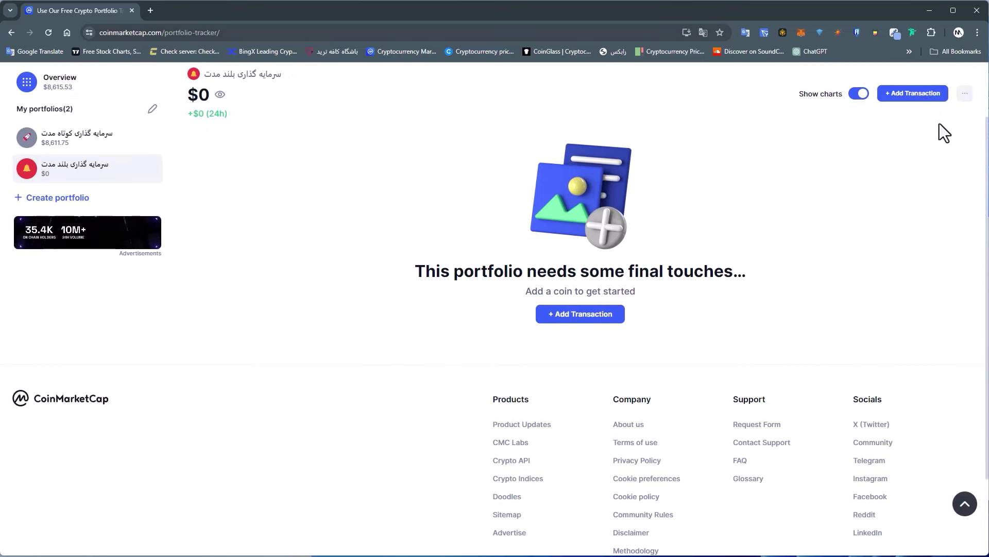
left_click(915, 94)
left_click(592, 369)
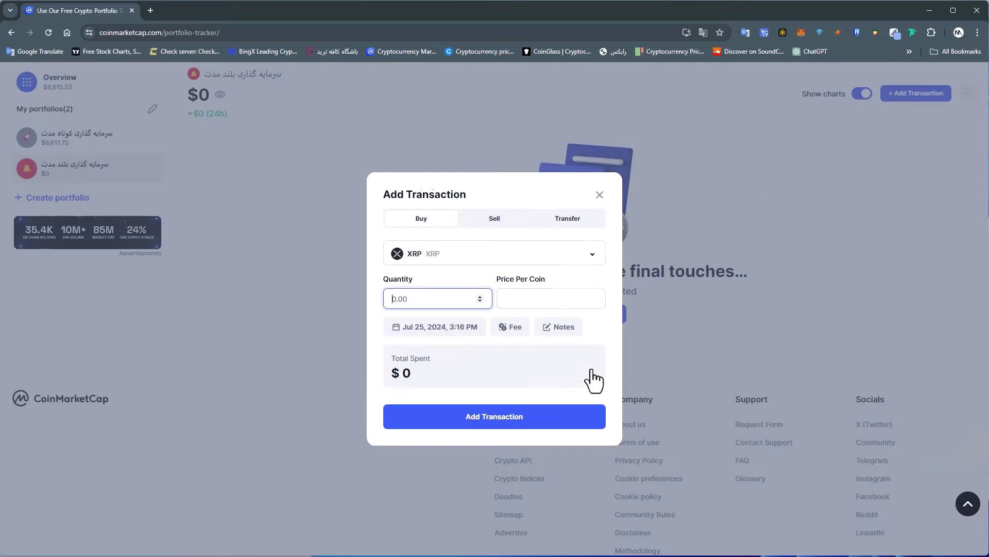
type("500")
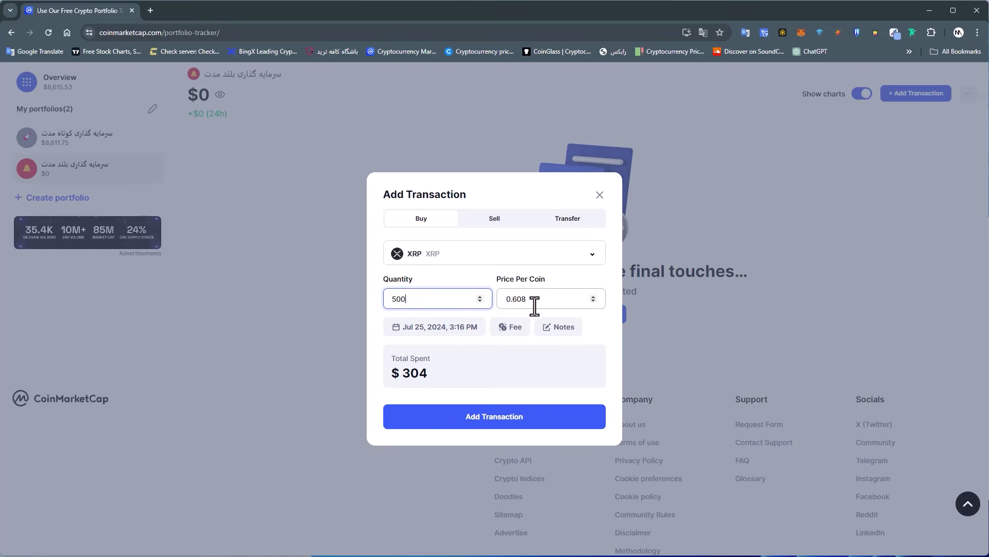
left_click(501, 420)
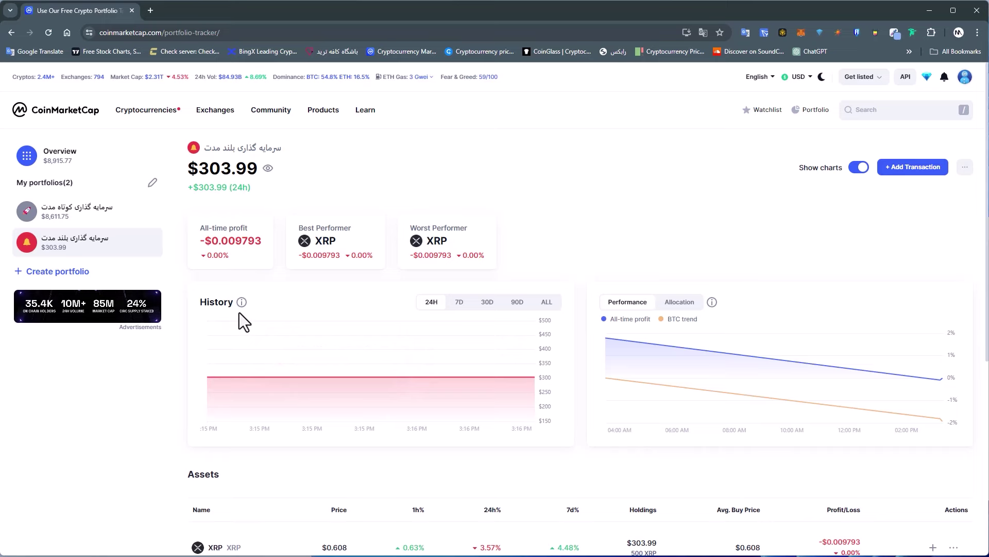
Review the total value and the asset list of the portfolio "سرمایه گذاری کوتاه مدت".
left_click(102, 218)
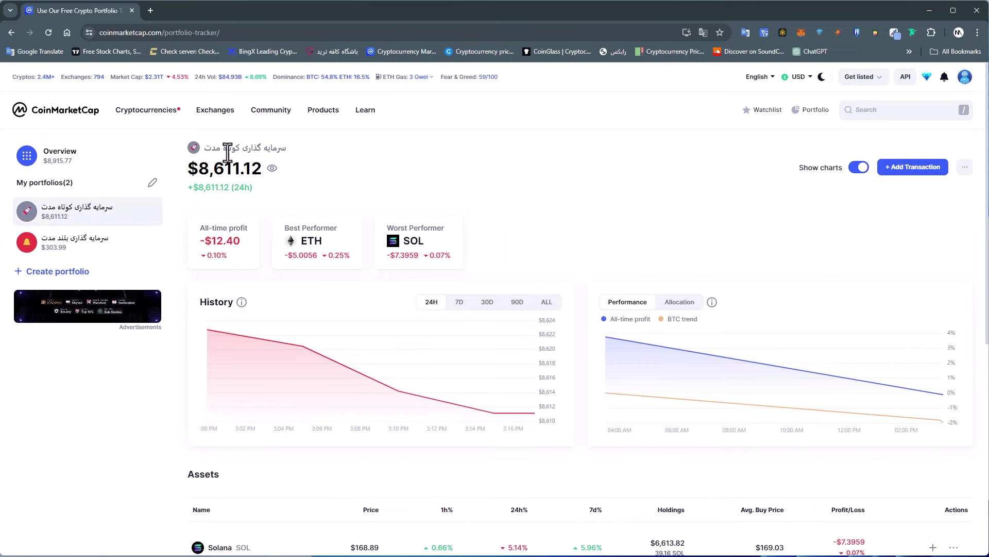
left_click_drag(200, 168, 240, 168)
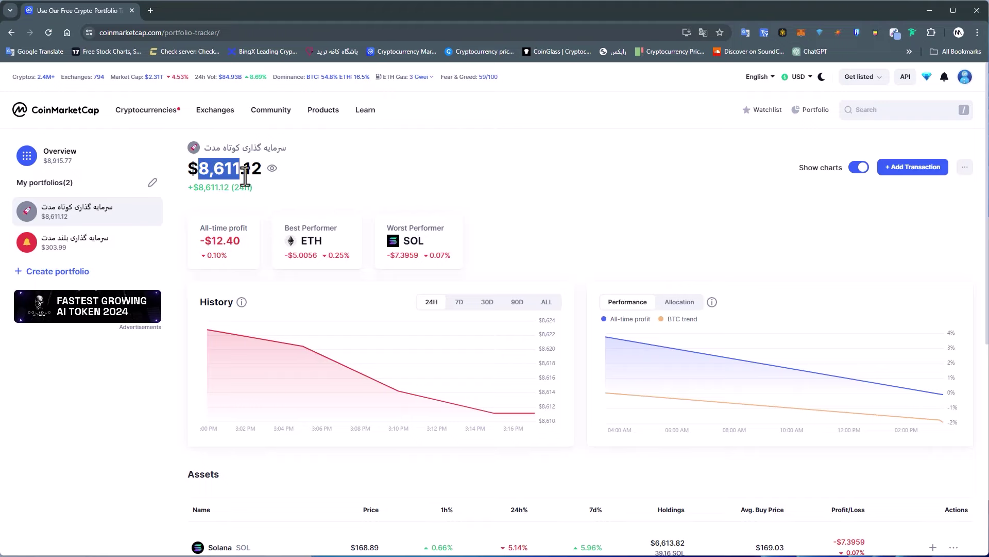
scroll(331, 287, "down", 3)
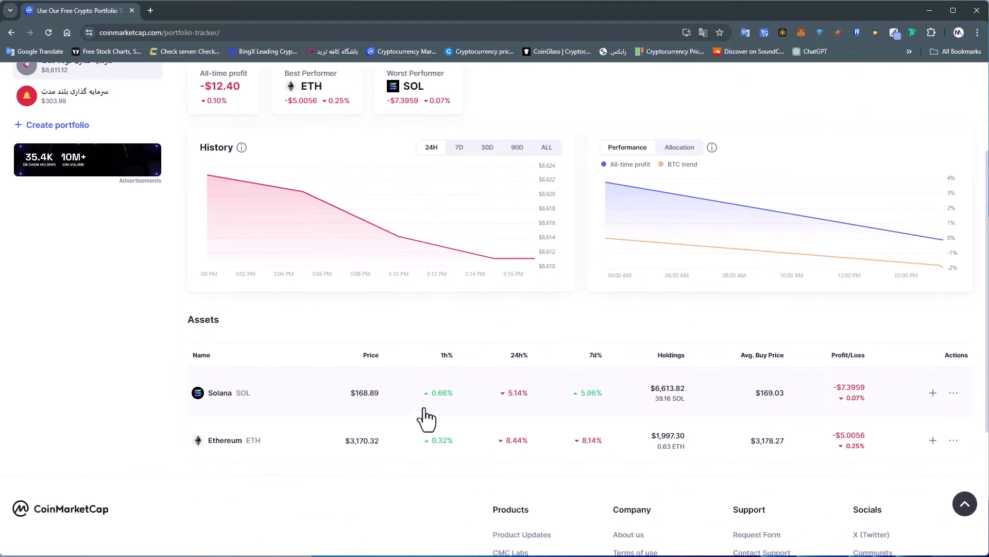
scroll(187, 273, "up", 3)
Check the total value of the portfolio "سرمایه گذاری بلند مدت" and its XRP holding.
left_click(94, 200)
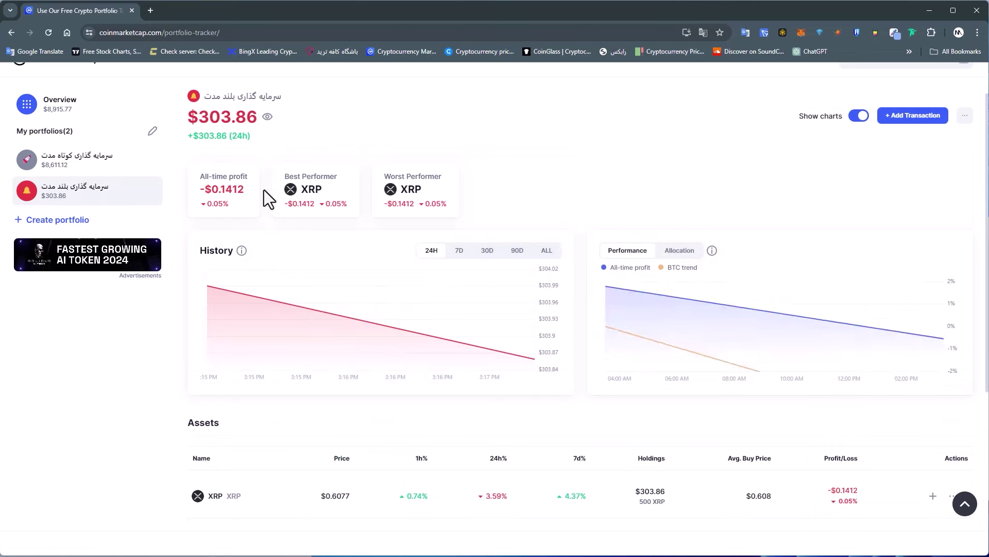
scroll(263, 189, "up", 1)
left_click_drag(199, 168, 276, 179)
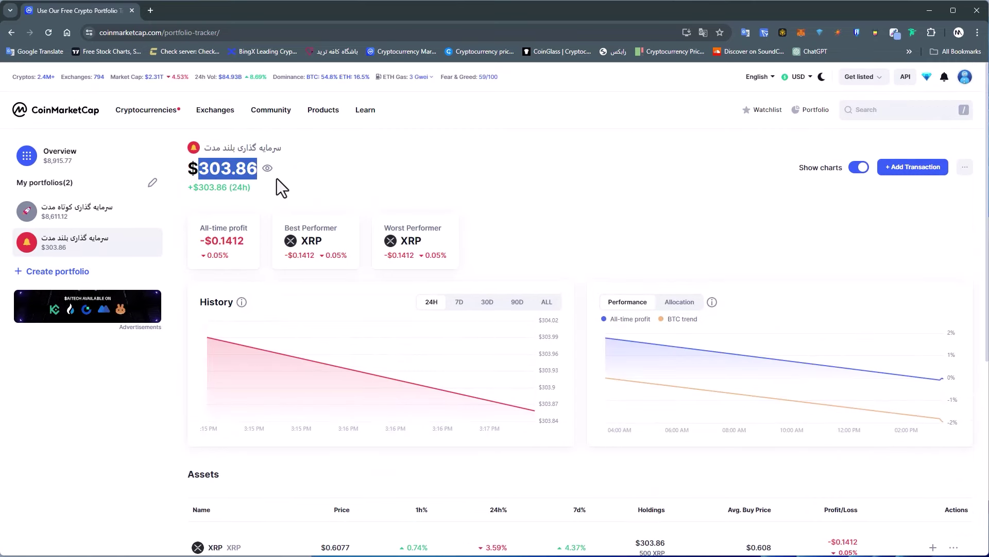